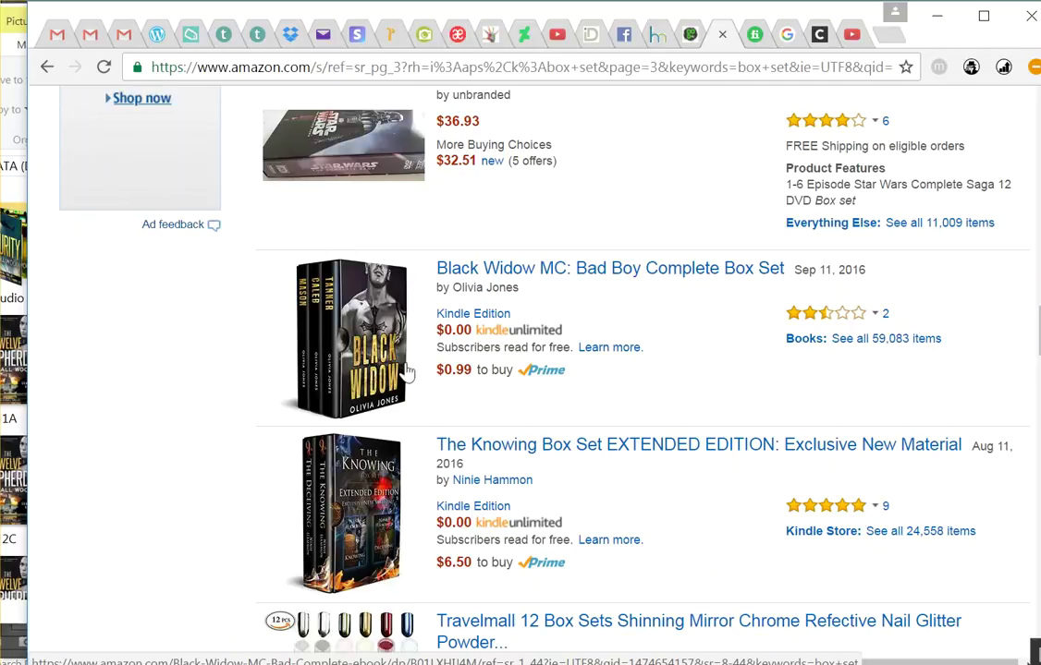
Step: Browse Amazon's "box set" results on pages 3 and 4 for 3D box set cover examples
scroll(400, 378, down, 13)
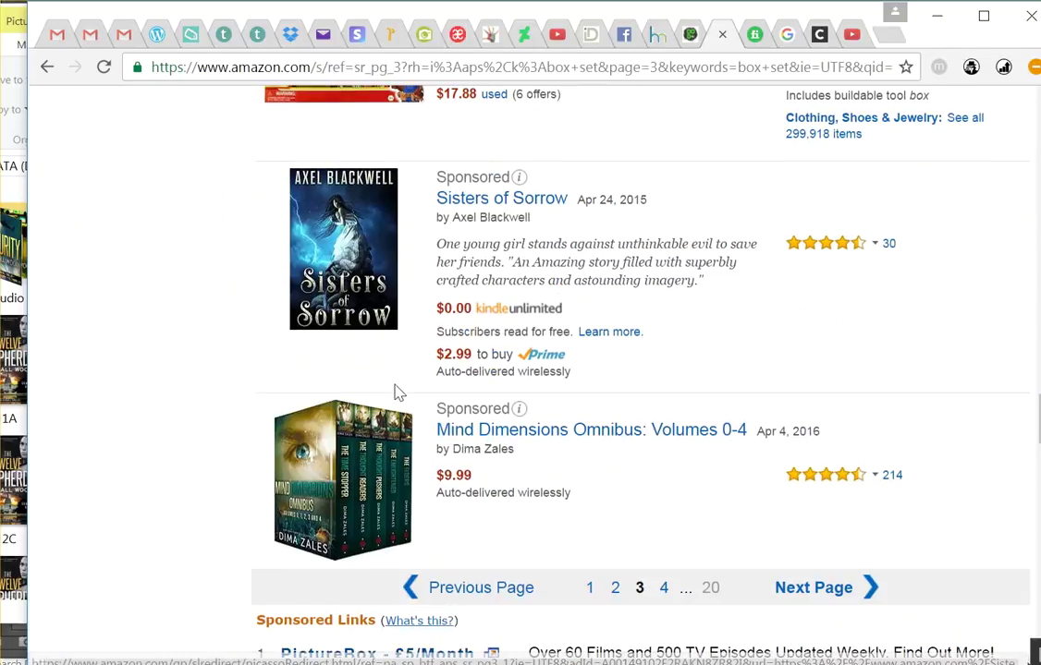
scroll(399, 392, down, 1)
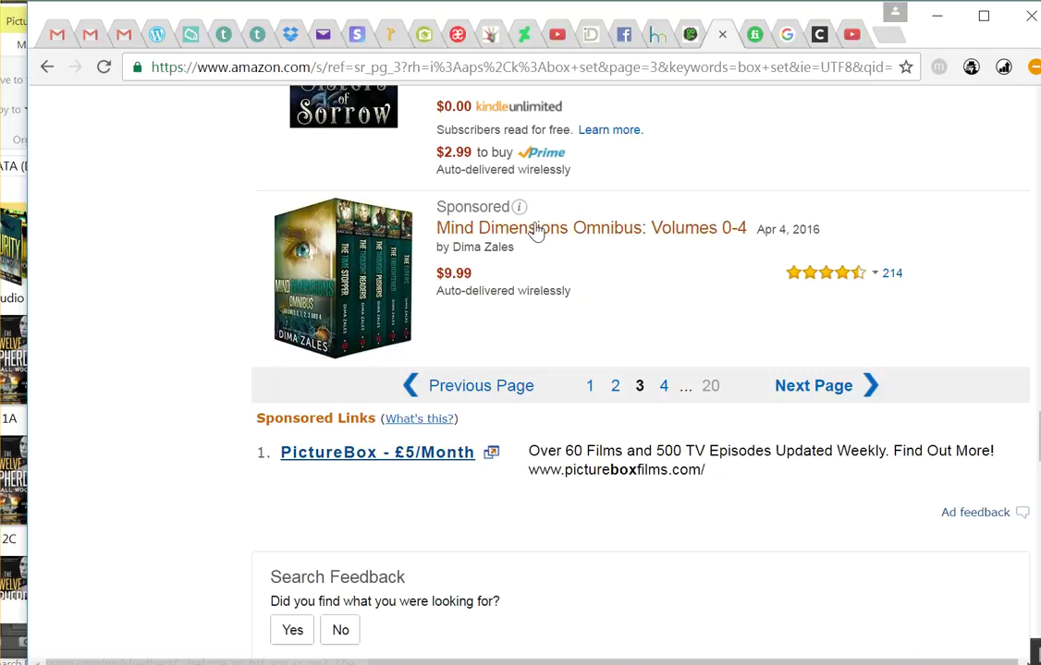
click(664, 385)
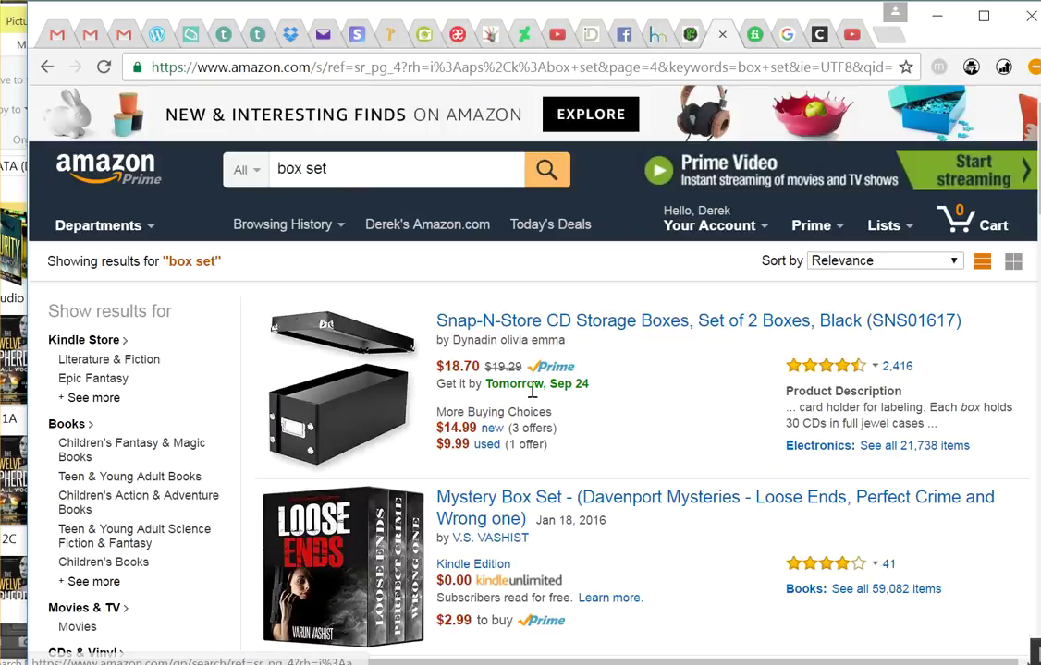
scroll(517, 397, down, 3)
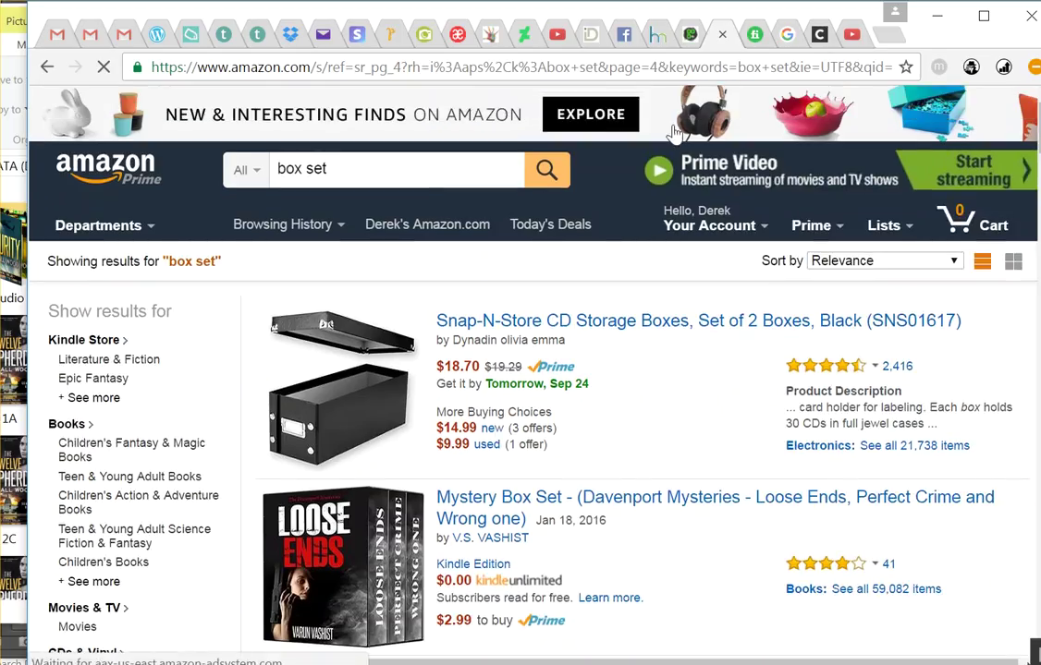
Step: Switch to the Fiverr "box set" search results and examine the 3D box set design gigs and their starting prices
click(747, 41)
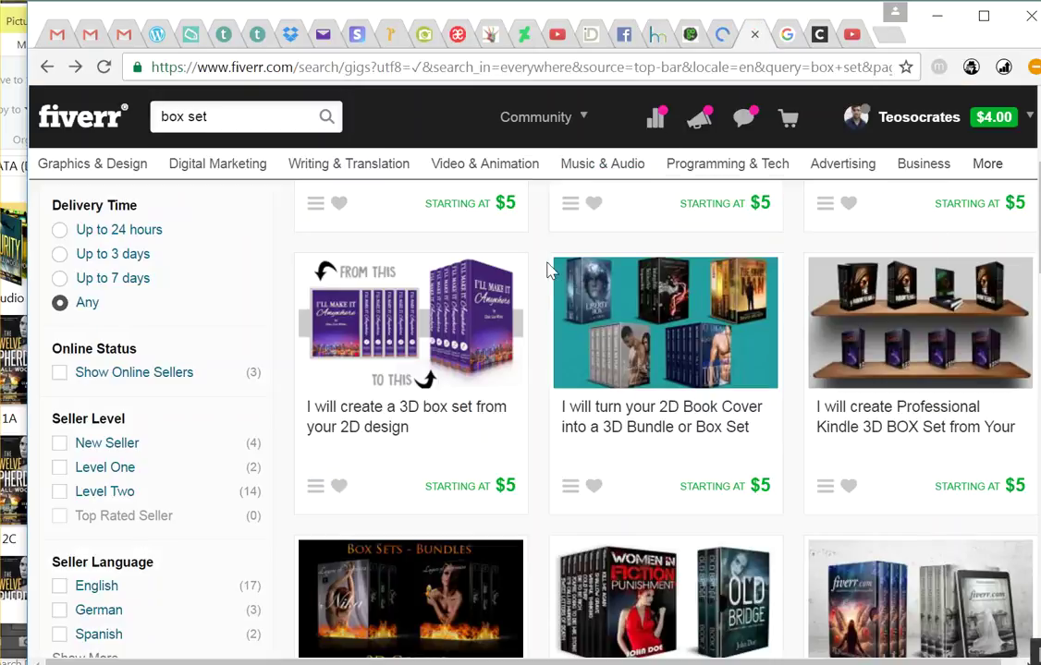
scroll(511, 278, down, 1)
scroll(667, 319, up, 4)
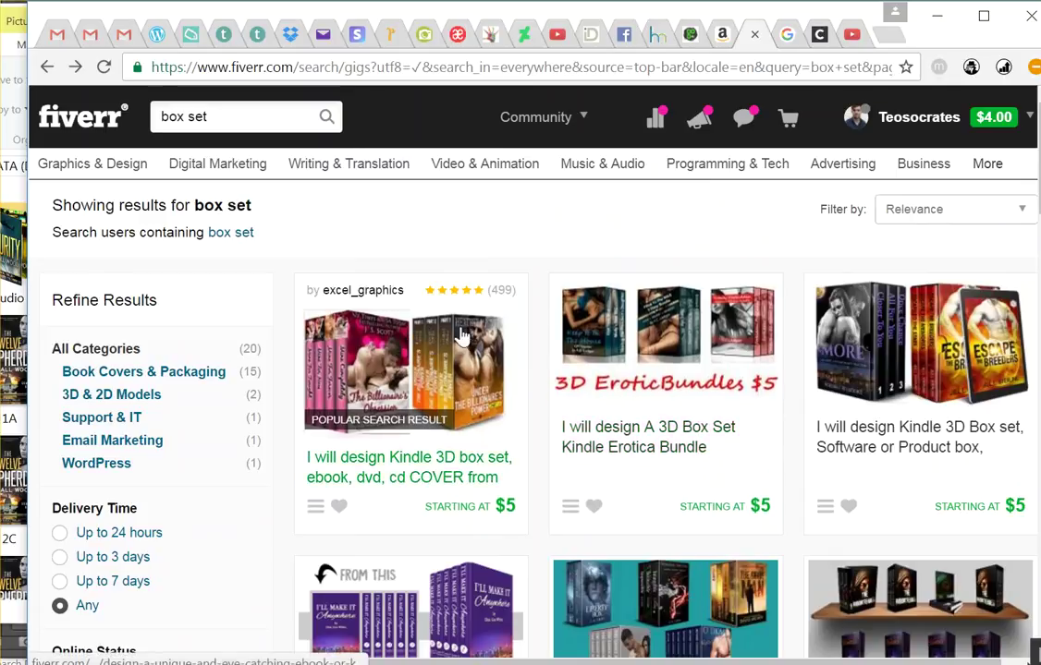
scroll(743, 390, down, 8)
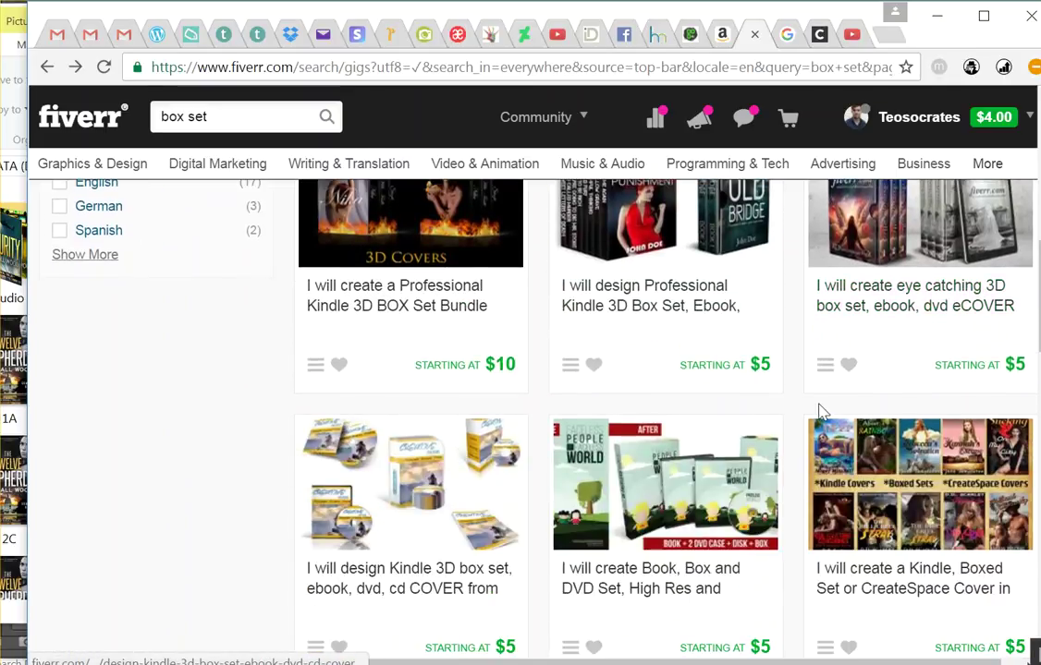
scroll(472, 351, up, 2)
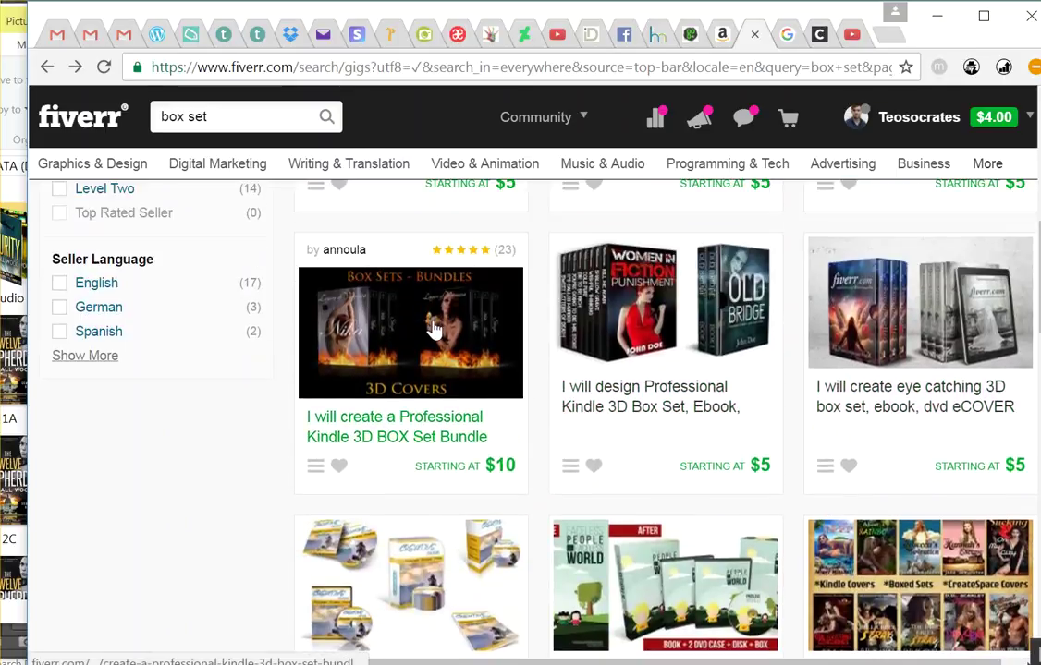
scroll(466, 366, down, 10)
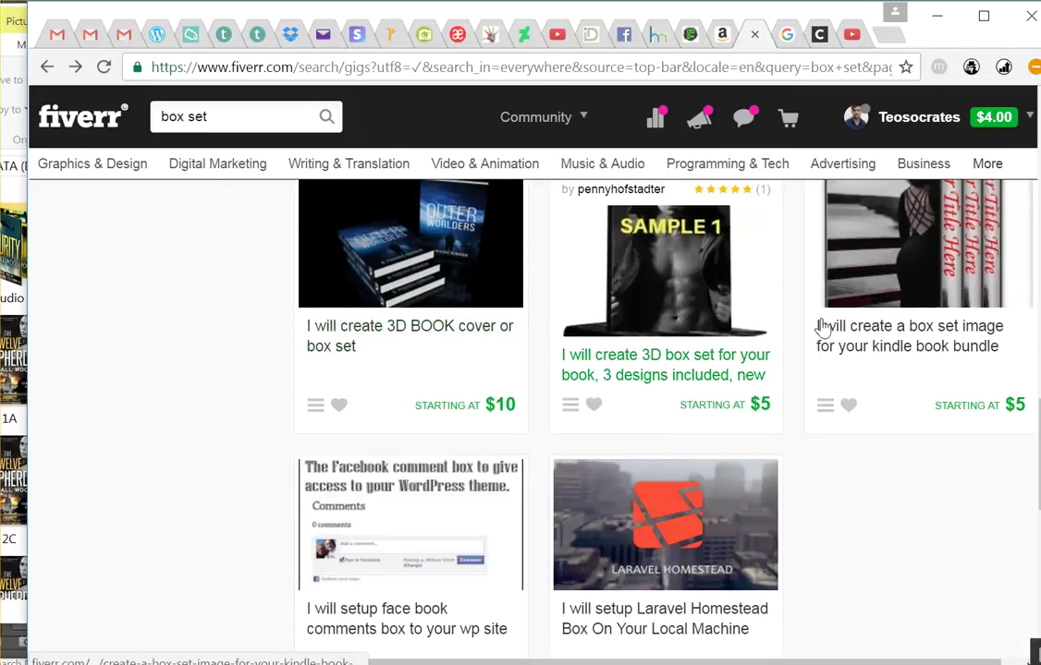
scroll(832, 346, up, 2)
scroll(850, 425, down, 5)
scroll(554, 370, down, 3)
scroll(469, 365, up, 12)
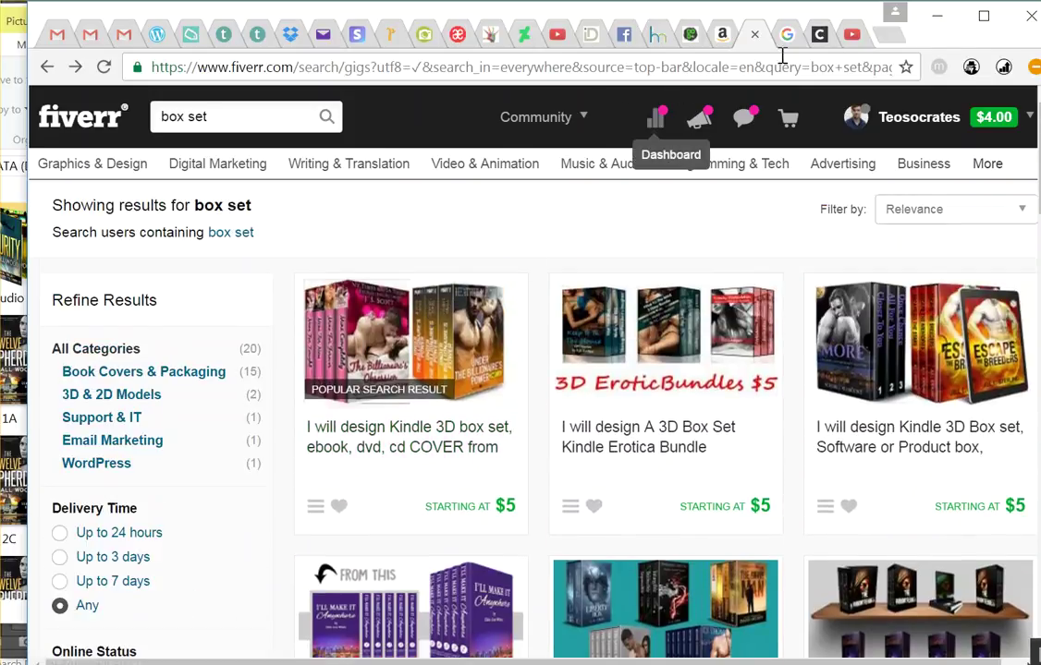
Step: Minimize the browser to reveal the book cover folder, then preview cover image 1B and close it
click(934, 22)
click(229, 351)
scroll(214, 367, down, 3)
scroll(134, 314, up, 3)
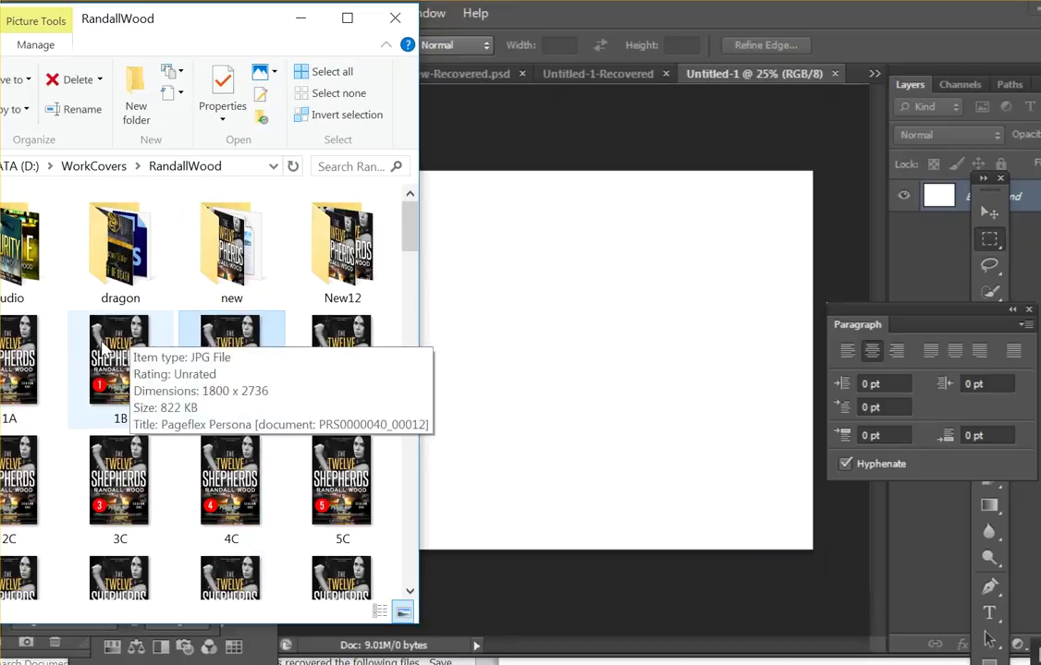
double_click(111, 360)
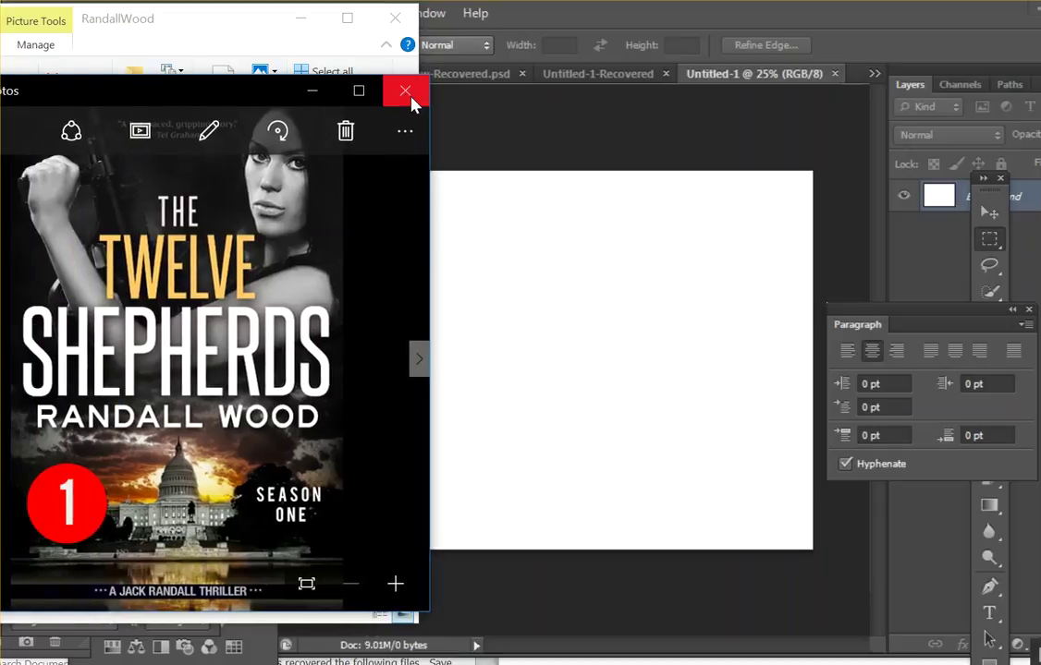
click(405, 97)
Step: Look through the cover folder for the omnibus cover, preview the omnibus image and close the preview
scroll(214, 368, down, 5)
scroll(130, 333, down, 10)
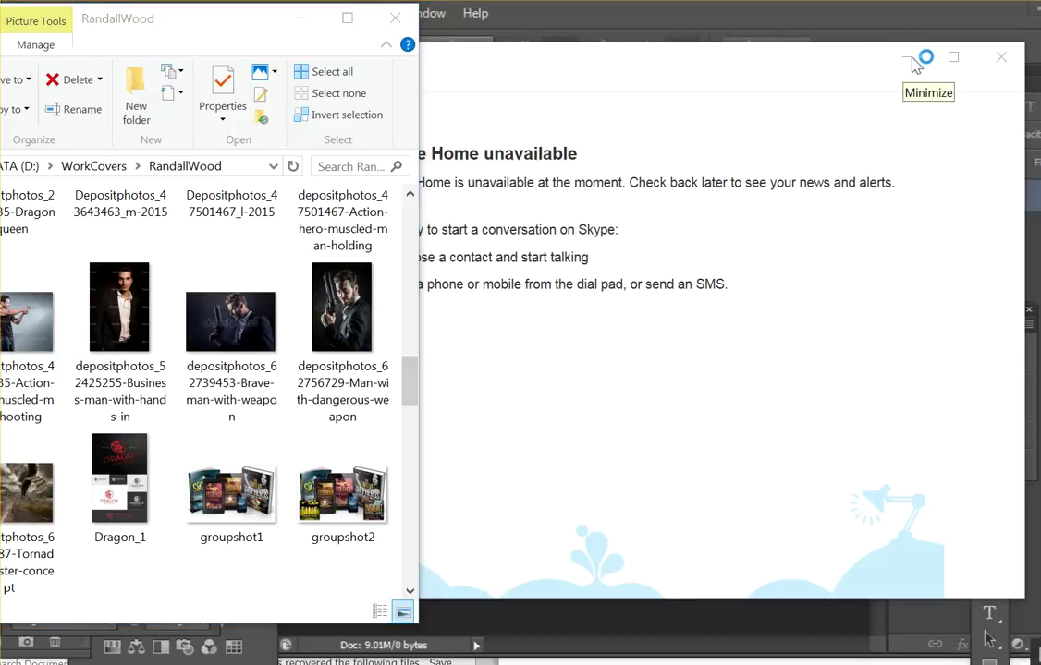
click(903, 63)
scroll(287, 321, down, 10)
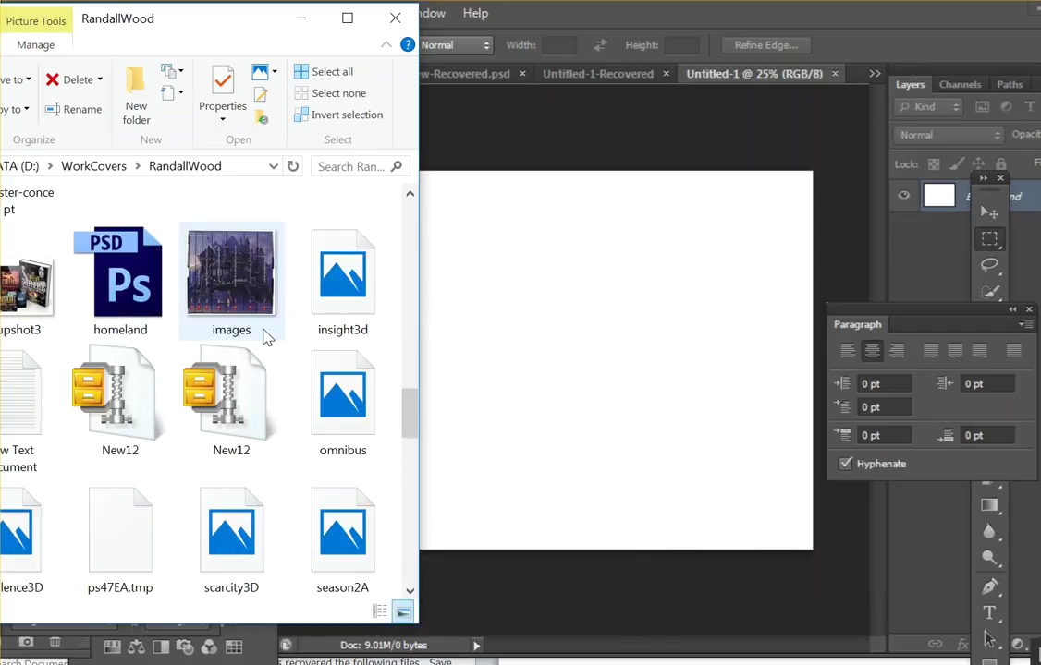
scroll(236, 347, up, 10)
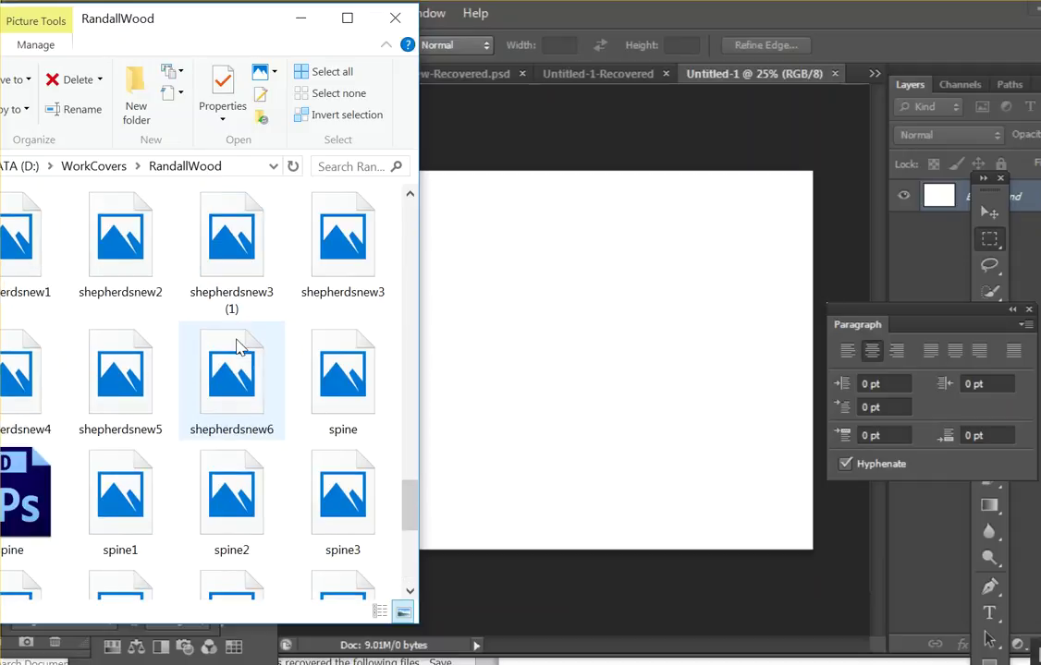
scroll(235, 347, down, 1)
scroll(236, 346, down, 3)
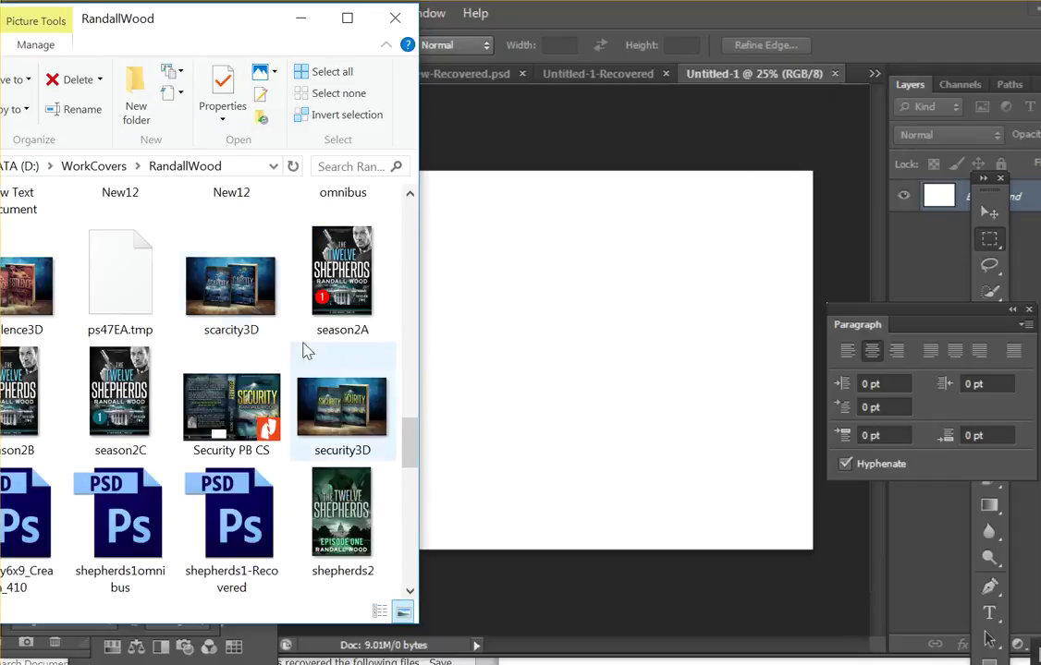
scroll(315, 342, down, 6)
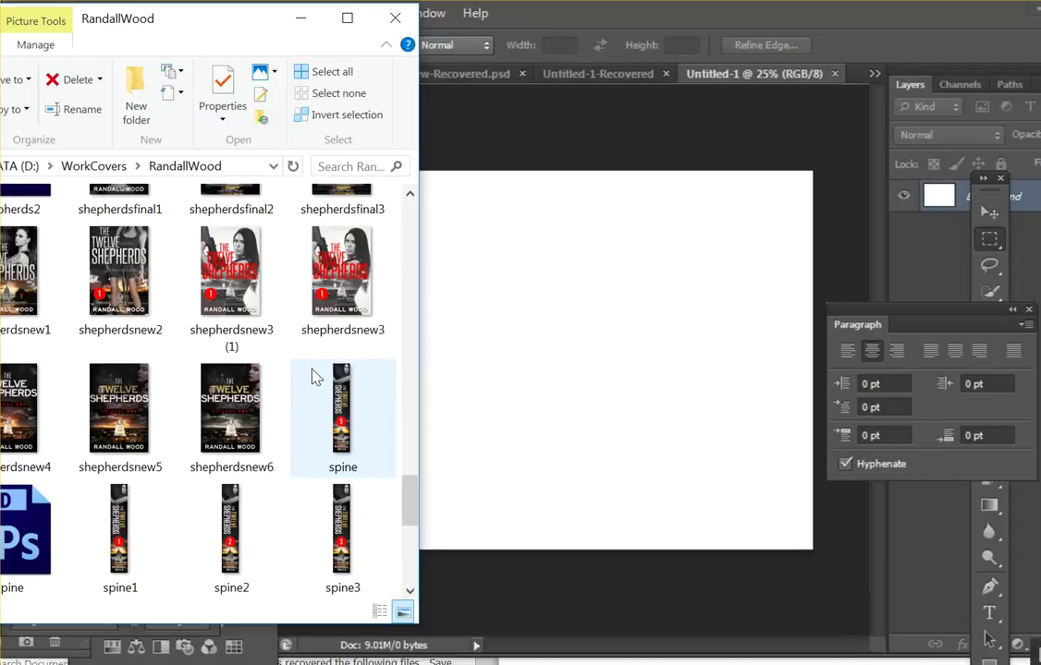
scroll(273, 374, up, 9)
scroll(268, 375, down, 2)
scroll(240, 372, up, 2)
scroll(222, 351, up, 2)
scroll(207, 321, down, 2)
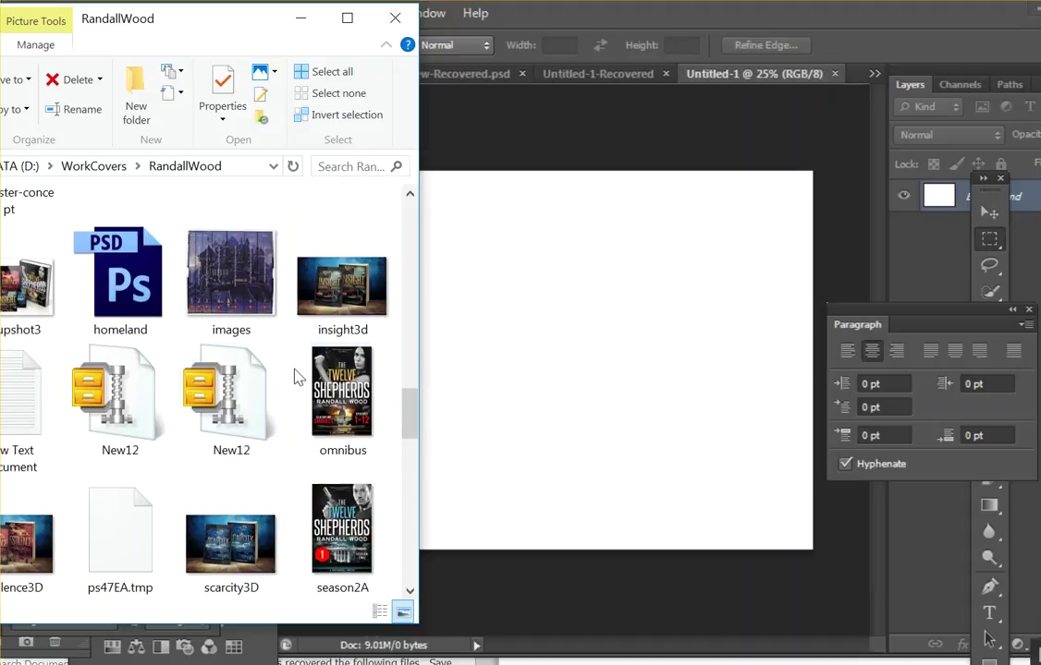
double_click(343, 352)
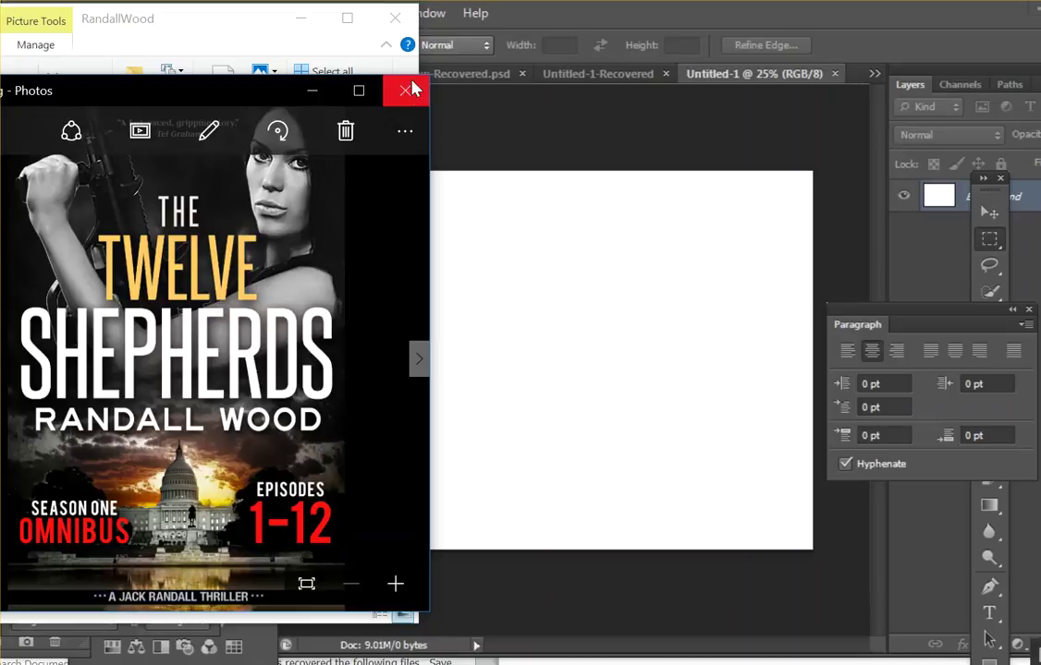
click(406, 89)
Step: Place the omnibus image into the blank Untitled-1 document in Photoshop and align it flush with the canvas's left edge
drag(358, 368, 551, 342)
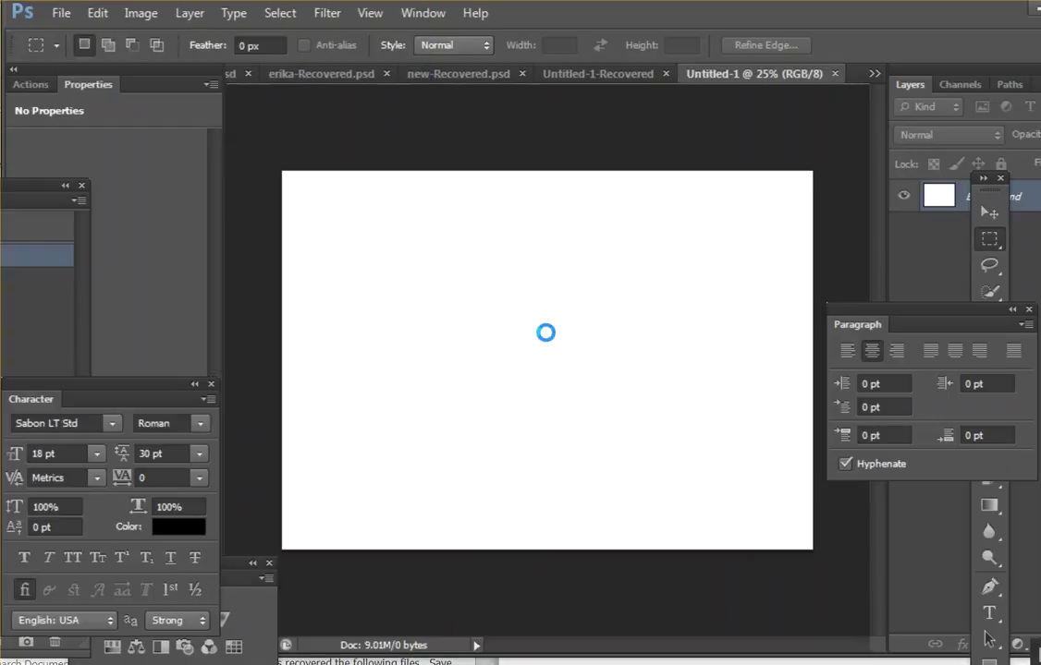
drag(554, 268, 407, 244)
key(Return)
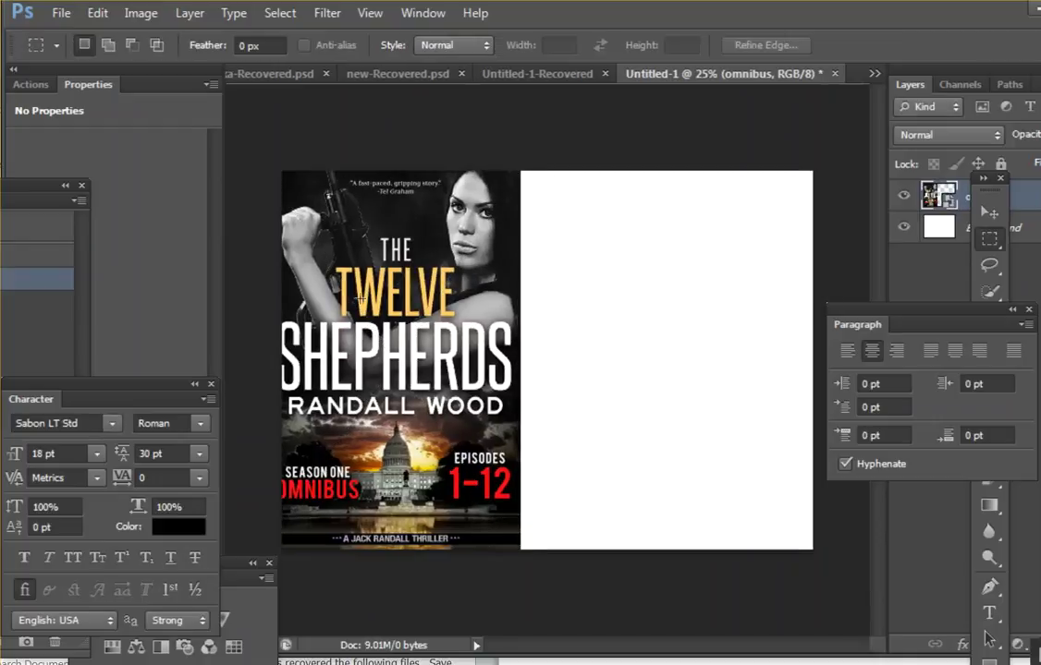
click(988, 212)
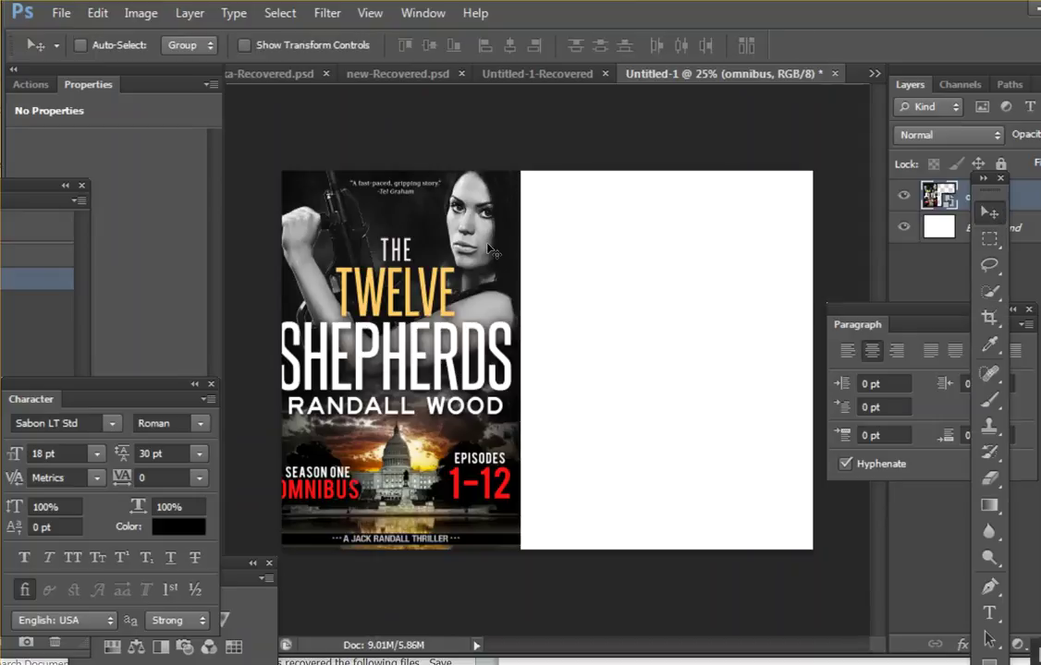
drag(429, 264, 527, 266)
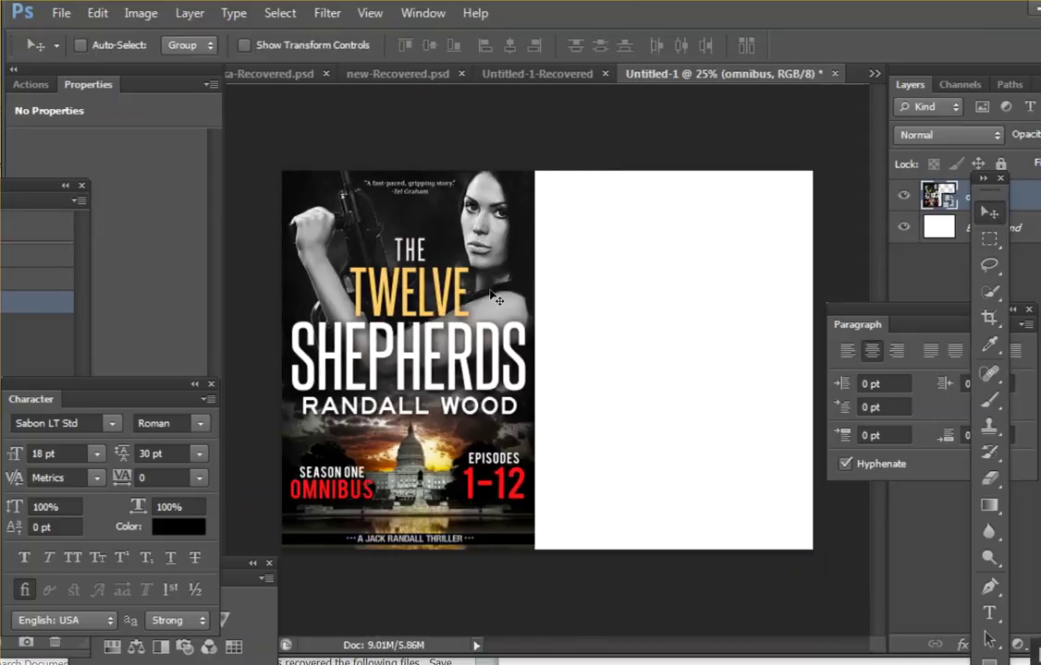
Step: Apply a Perspective transform to the omnibus cover so its left edge is shorter than its right edge
click(98, 13)
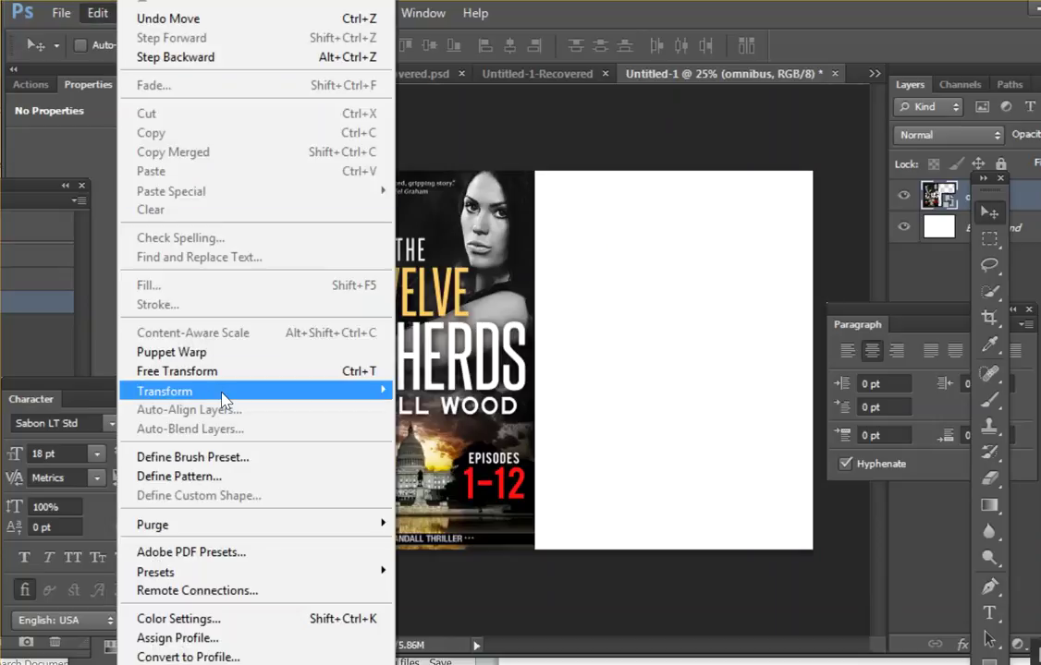
mouse_move(240, 392)
click(464, 496)
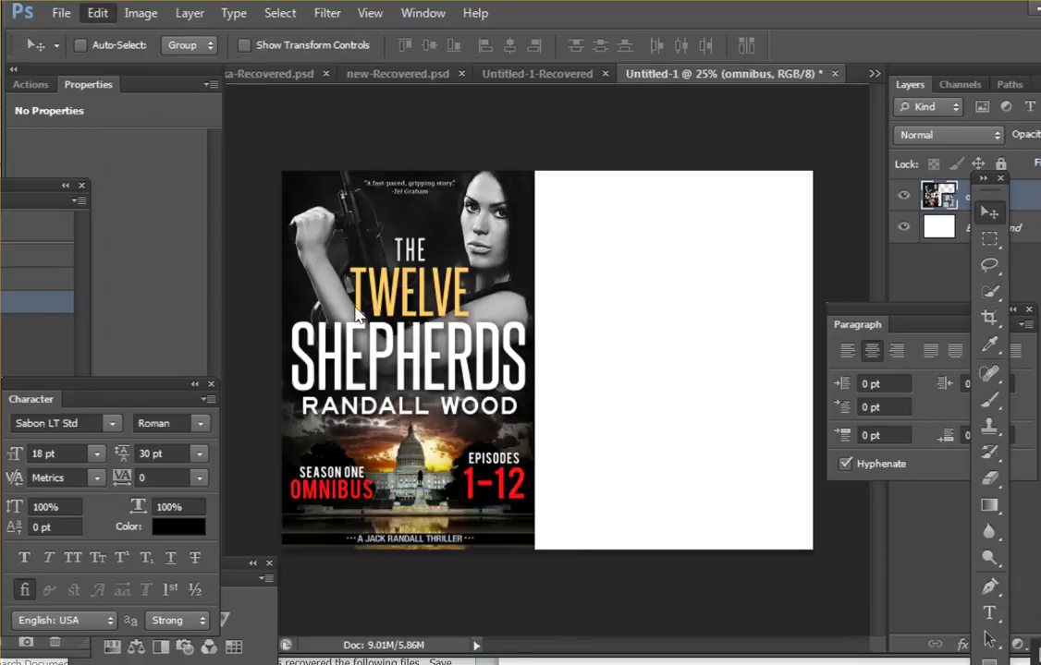
drag(281, 173, 302, 209)
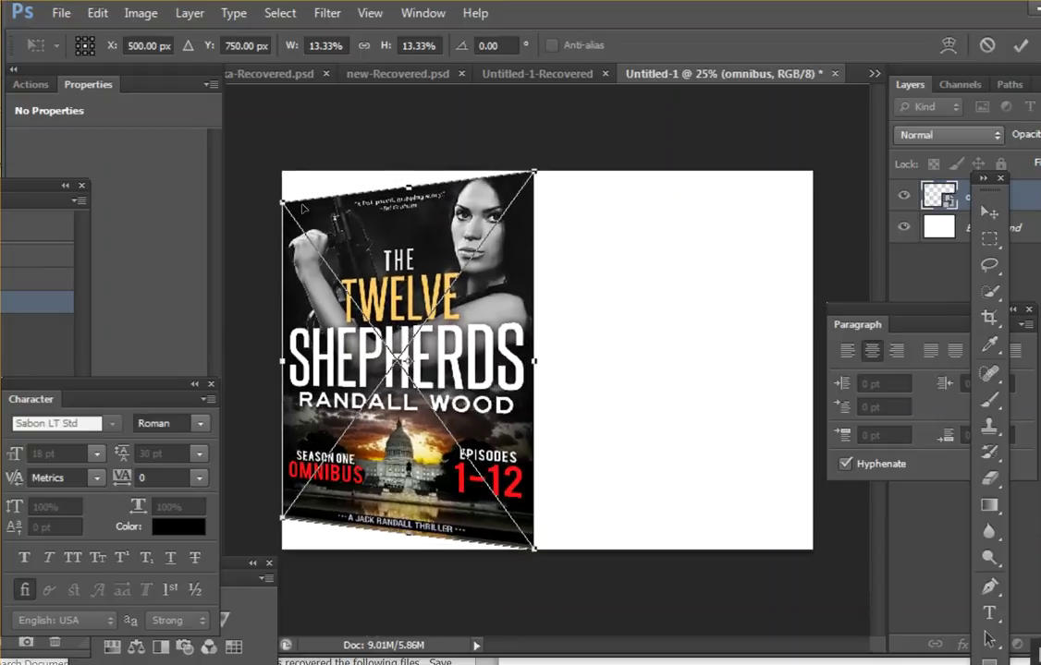
key(Return)
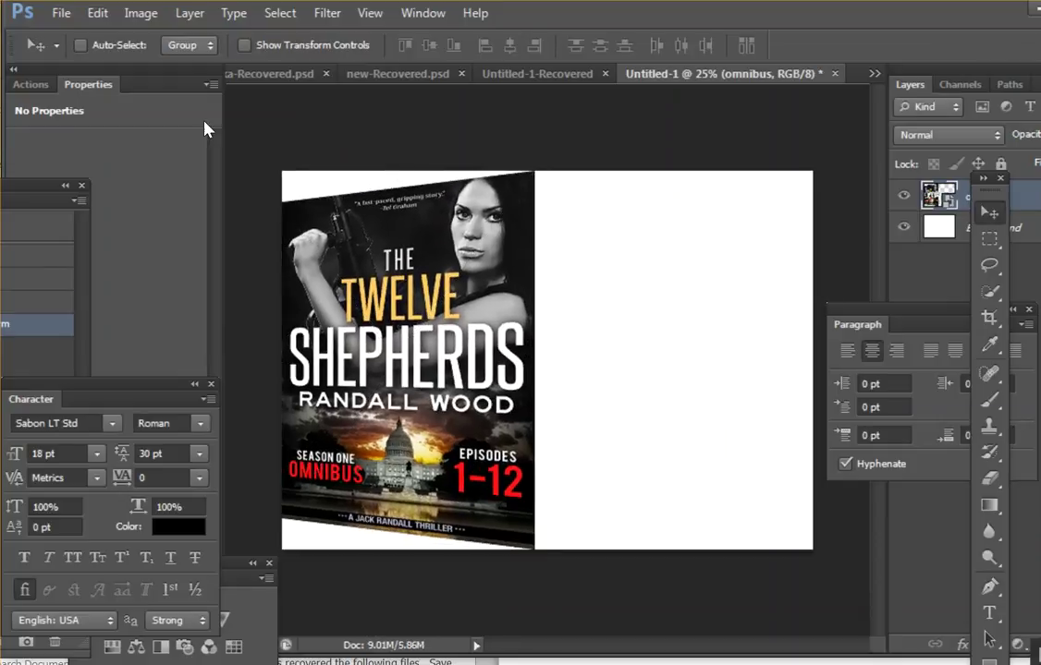
Step: Narrow the omnibus cover to about 11.25% width with Free Transform by moving its left side inward
click(98, 14)
click(212, 371)
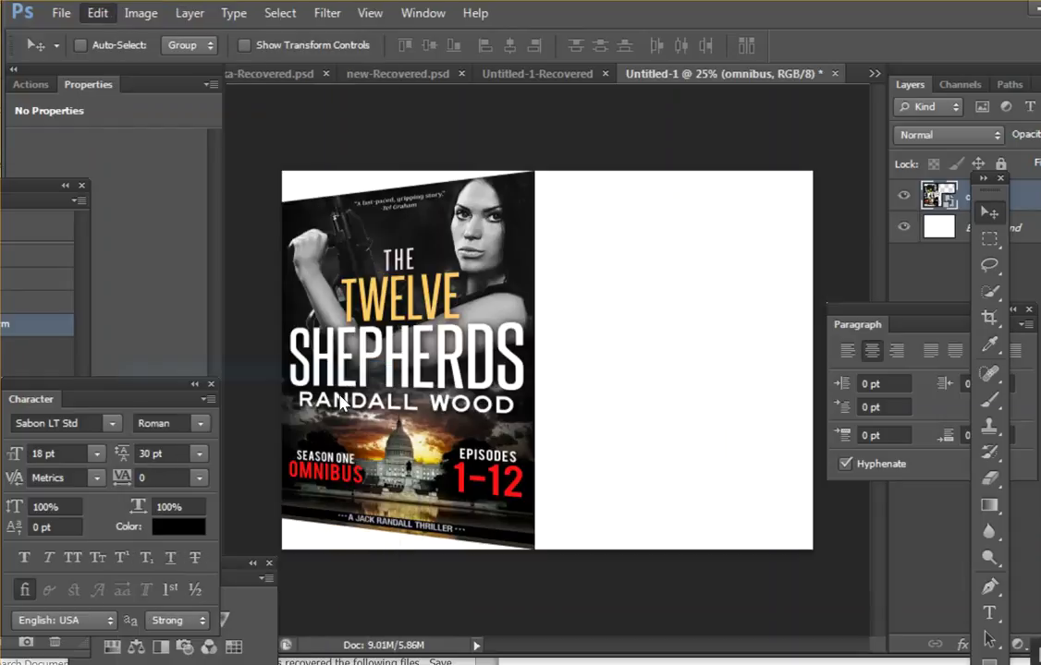
drag(280, 359, 318, 363)
key(Return)
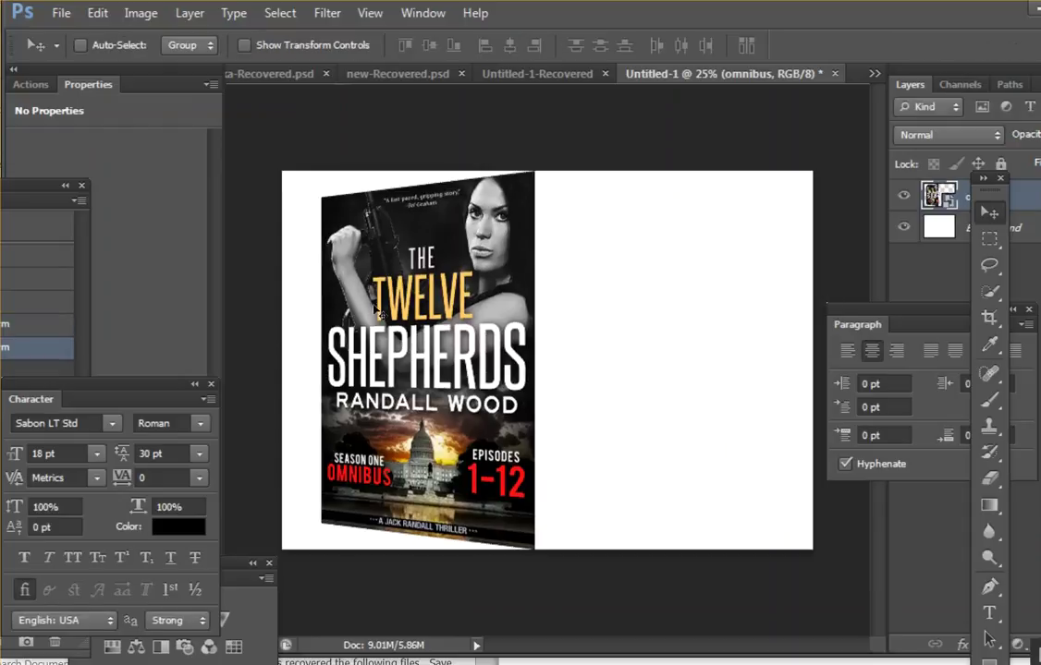
Step: Reduce the omnibus cover's height to about 12.87% with Free Transform by raising its bottom edge
click(105, 16)
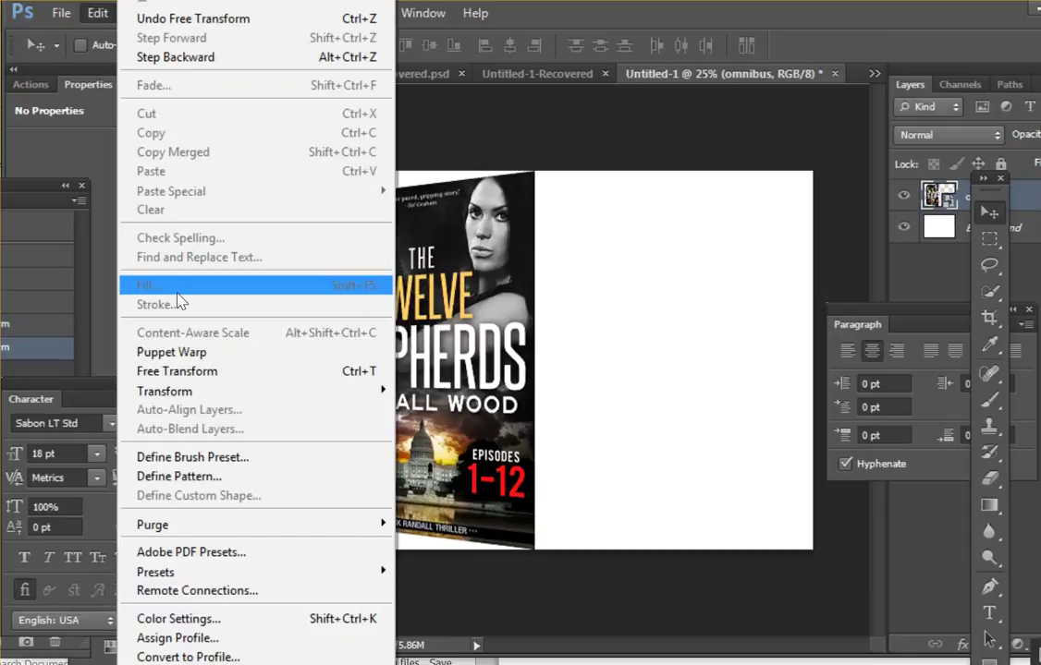
click(229, 373)
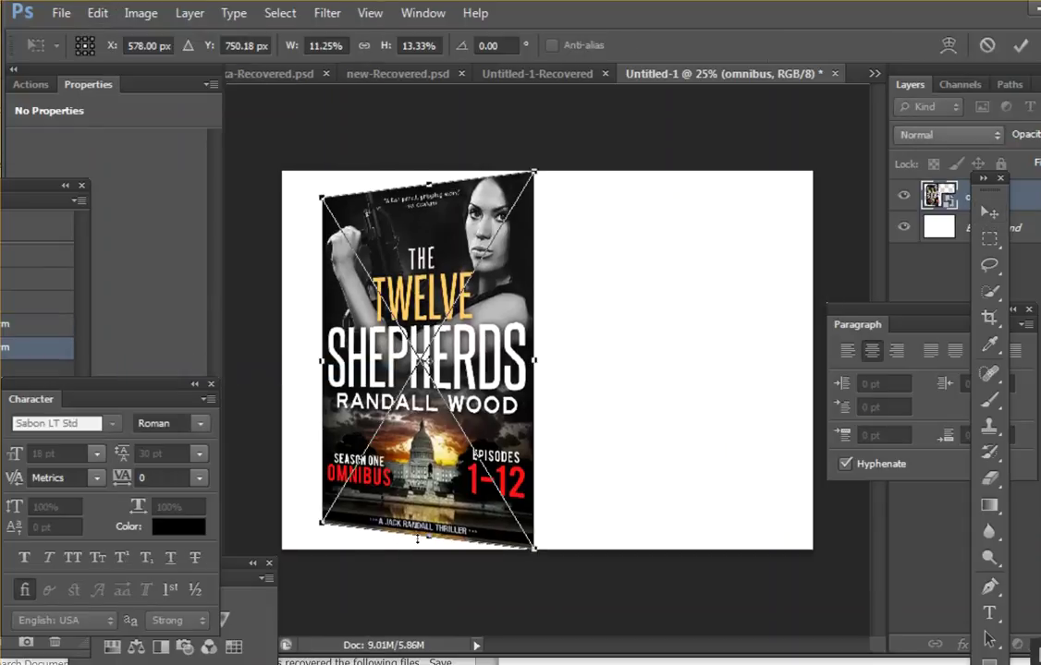
drag(428, 535, 420, 527)
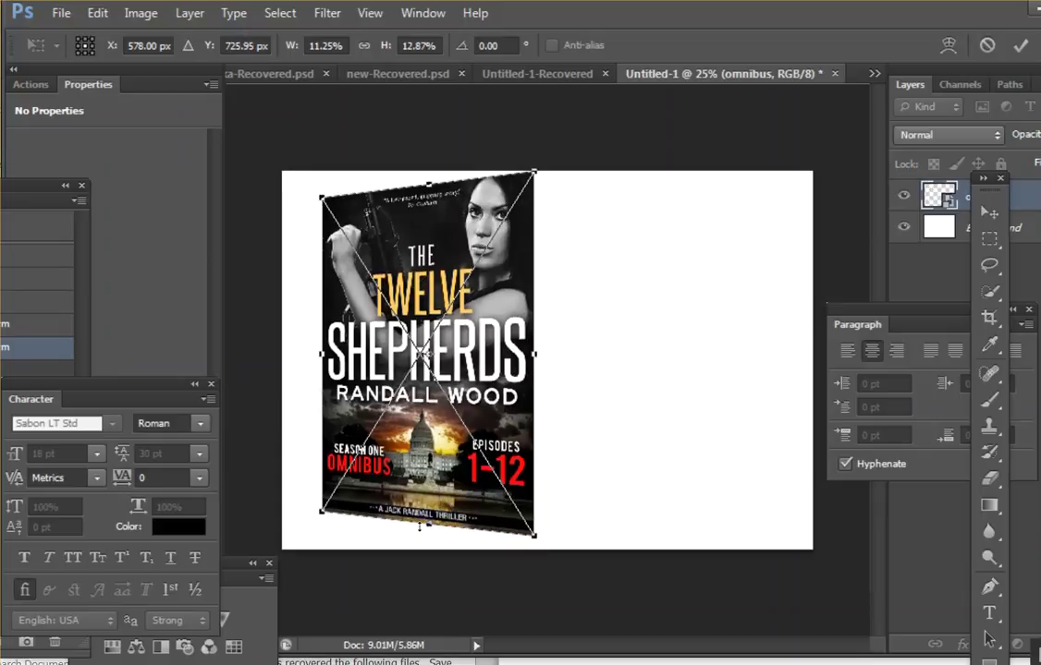
key(Return)
Step: Reposition the omnibus cover near the canvas's left side, leaving white margins above, below and to its left
drag(461, 388, 446, 391)
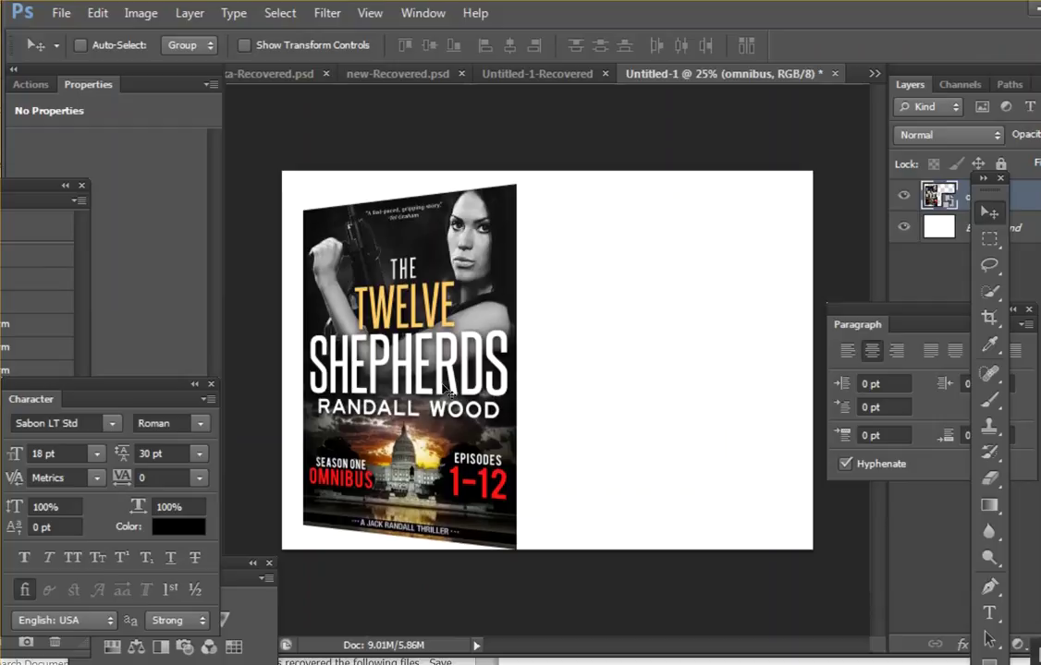
key(shift+Up)
key(shift+Up)
key(shift+Up)
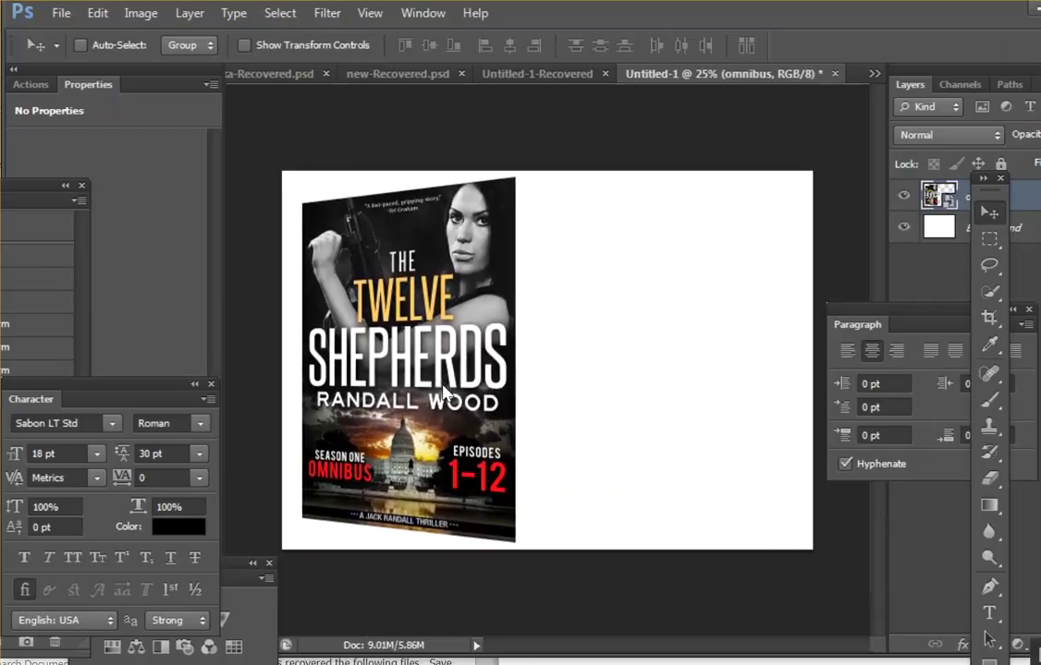
key(shift+Left)
key(shift+Left)
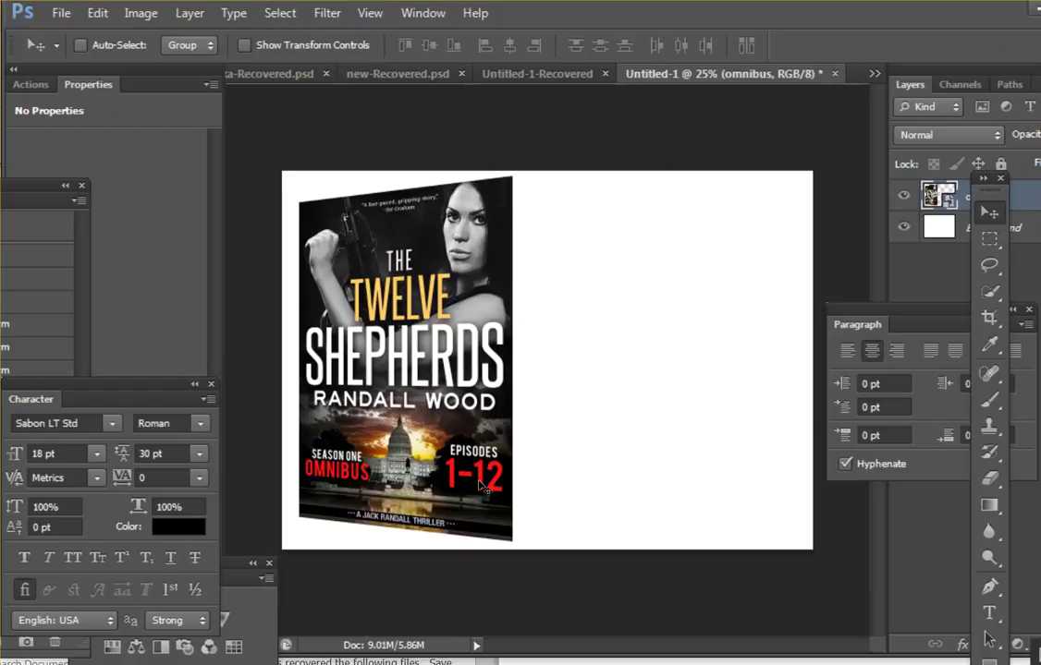
Step: Switch to the cover files folder in File Explorer and preview the individual numbered spine images, starting with spine1
key(alt+Tab)
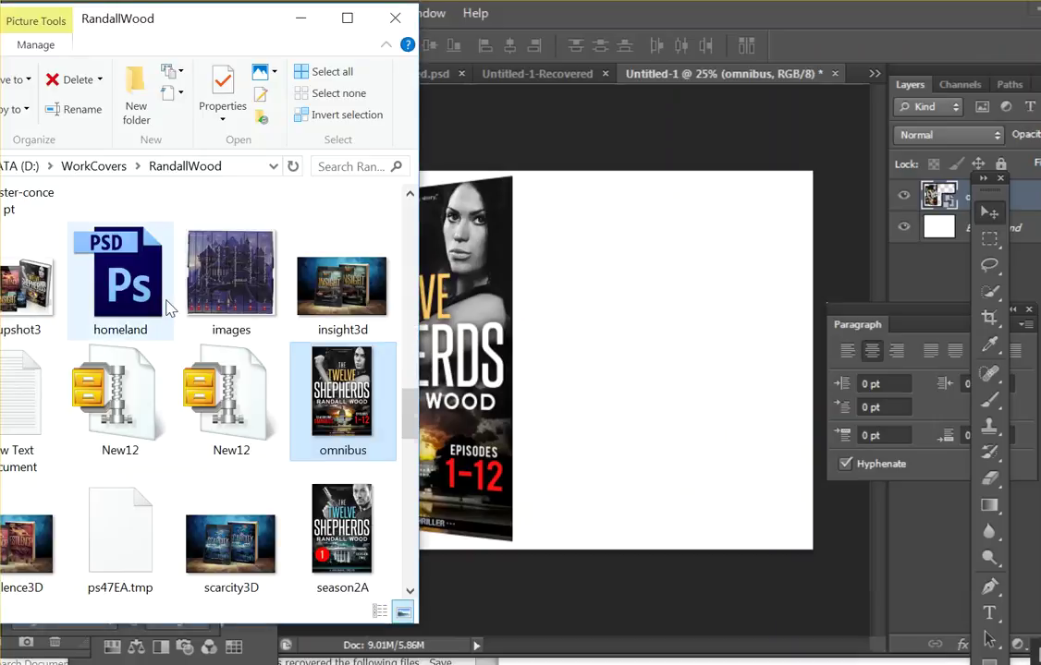
scroll(148, 272, down, 6)
scroll(108, 310, down, 2)
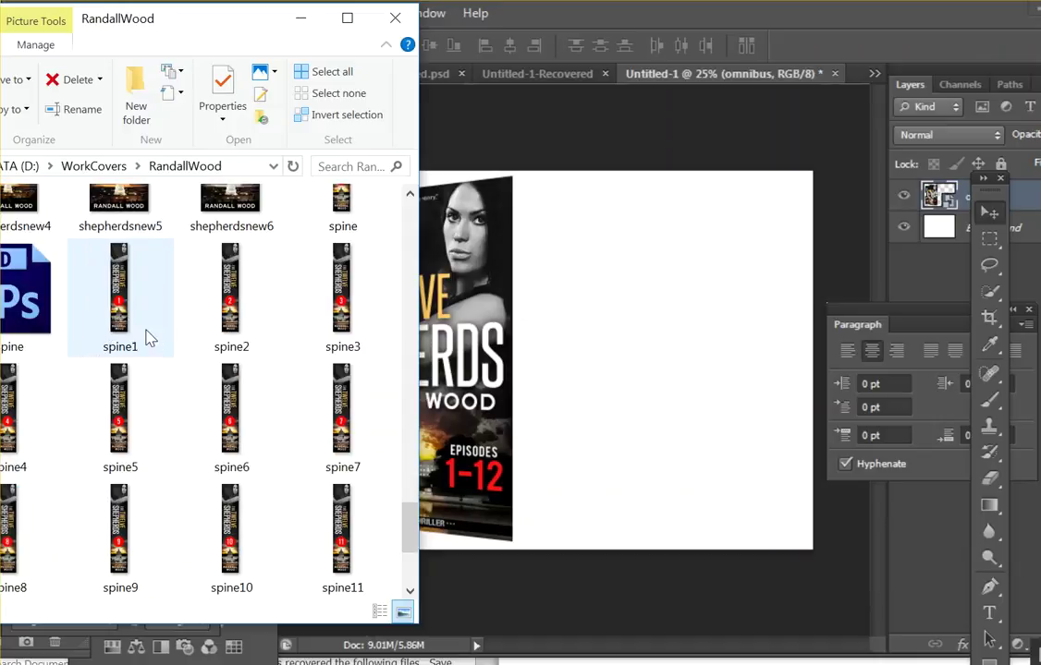
double_click(157, 319)
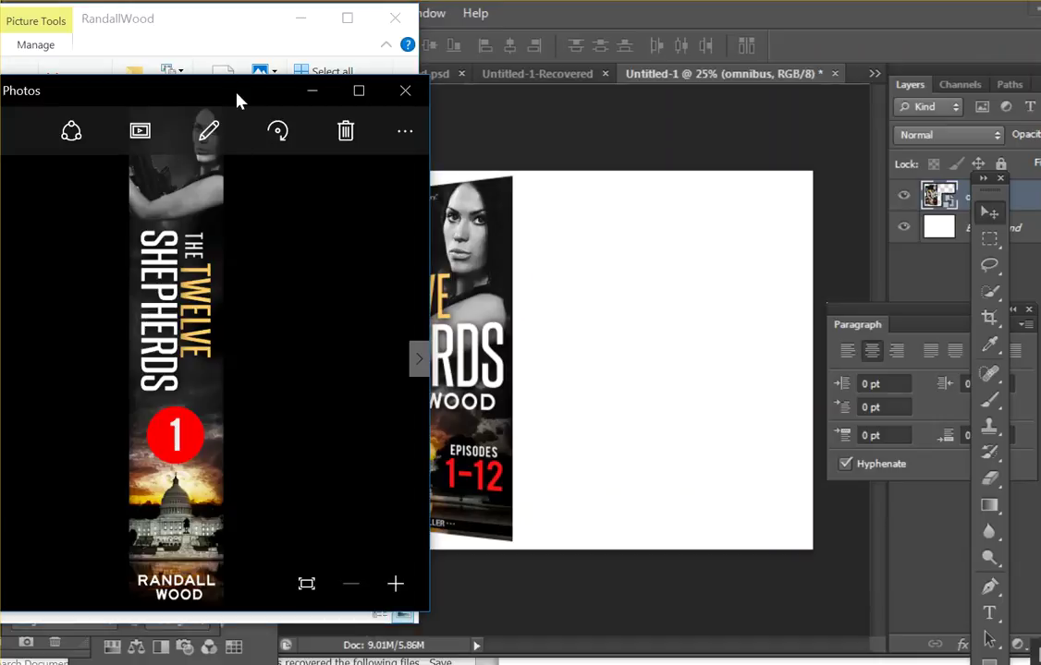
drag(237, 77, 237, 0)
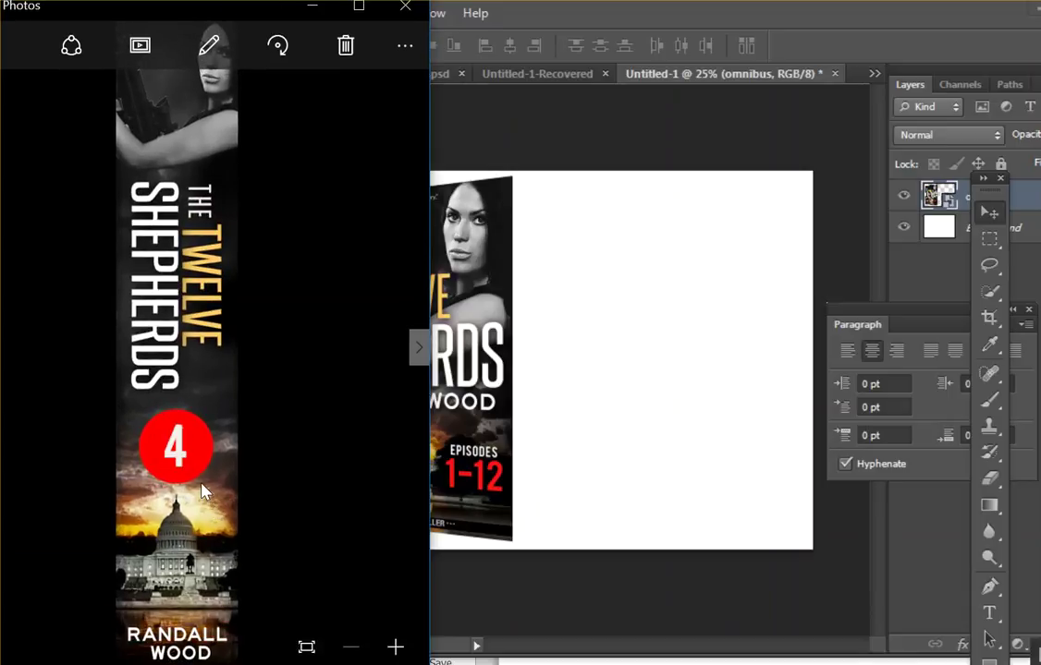
click(405, 8)
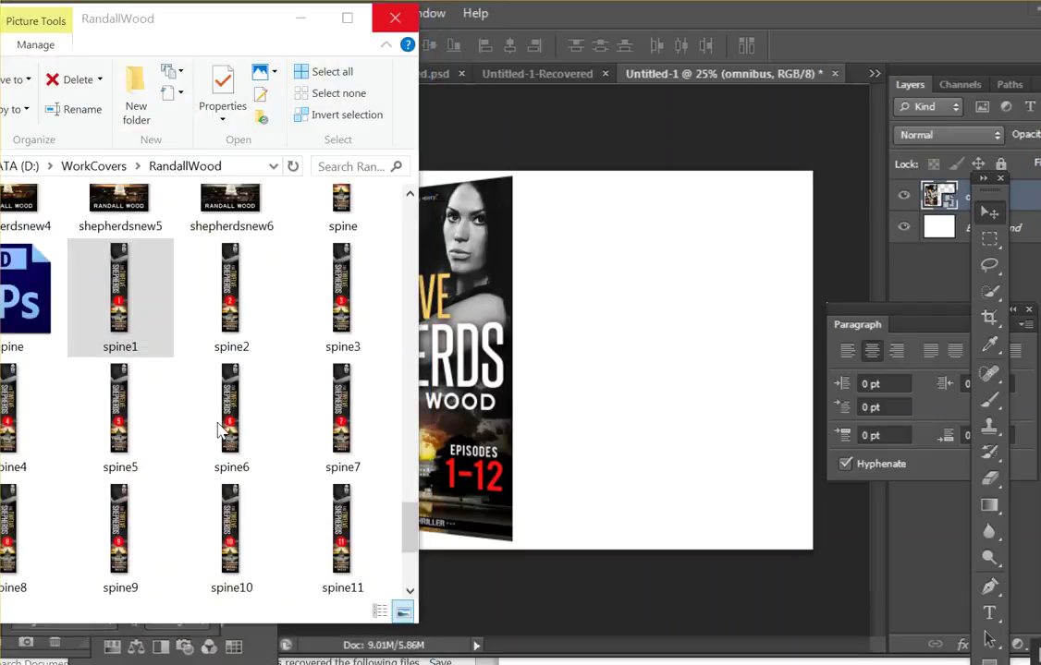
Step: Place the combined spinesfull image from the folder into the Photoshop omnibus document as a new layer
scroll(203, 369, down, 3)
click(153, 461)
drag(130, 427, 560, 393)
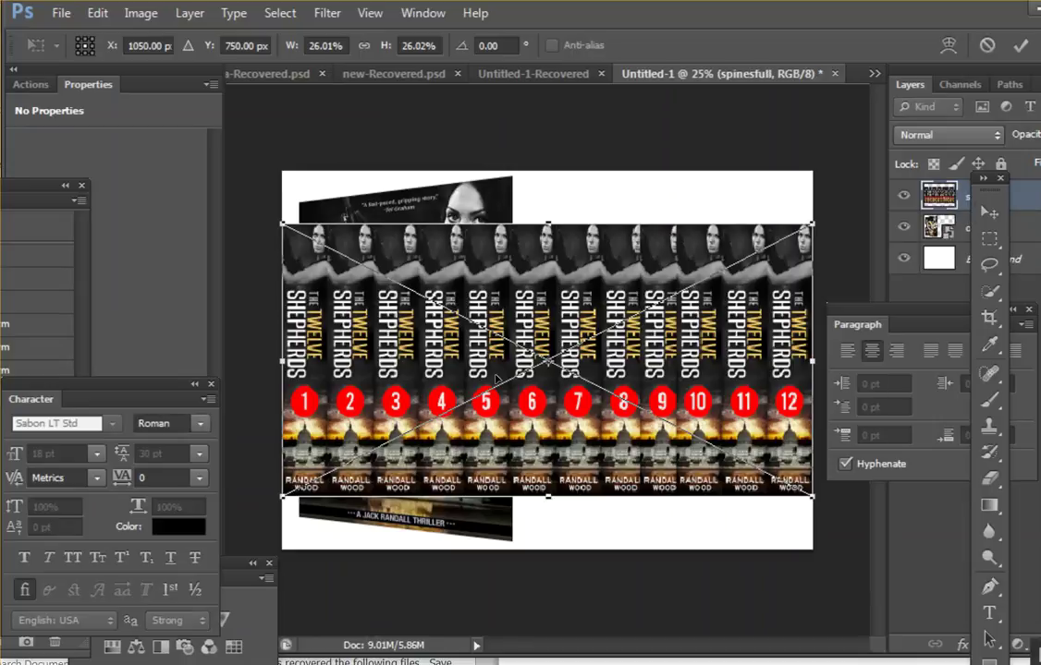
key(Return)
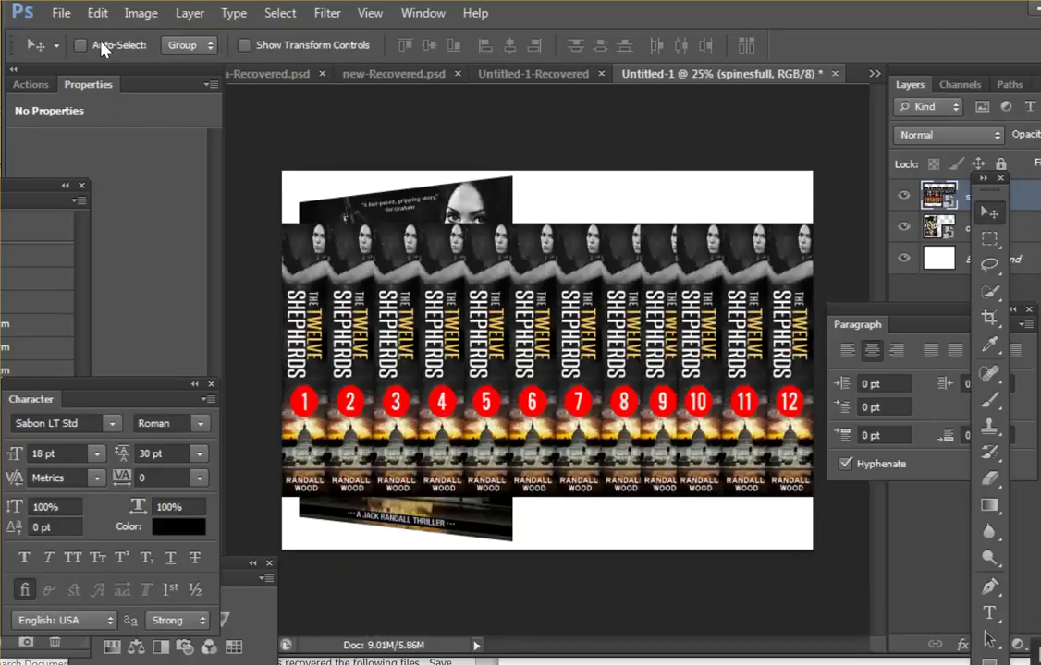
Step: Apply a Perspective transform to the spines image so its left edge is taller, and align that edge with the omnibus cover's right edge
click(98, 15)
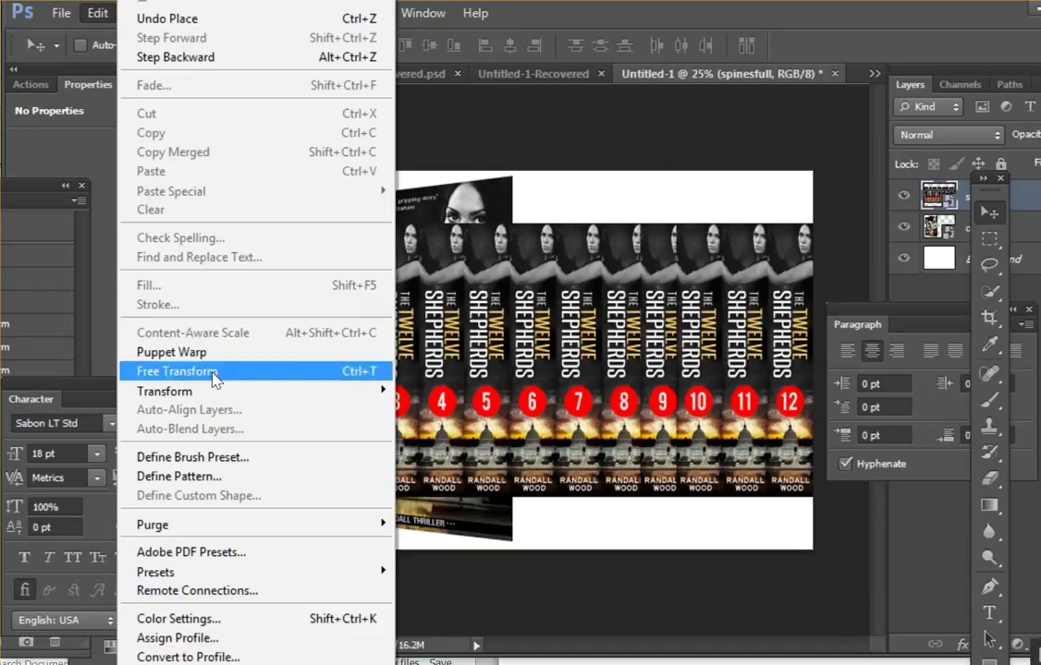
mouse_move(235, 392)
click(434, 496)
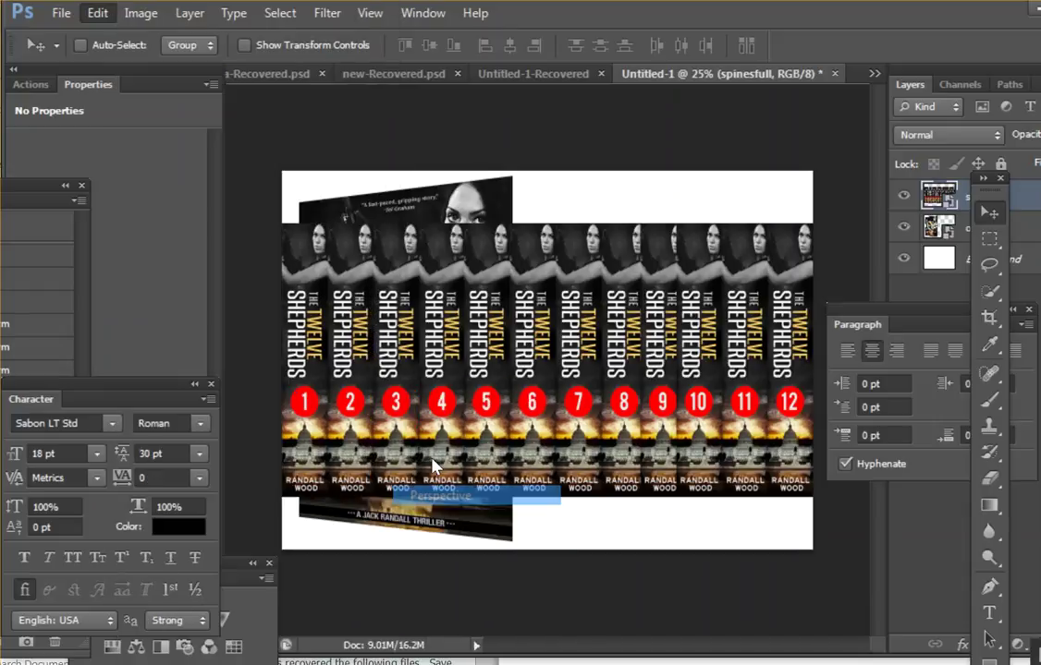
drag(286, 232, 297, 187)
drag(315, 232, 536, 204)
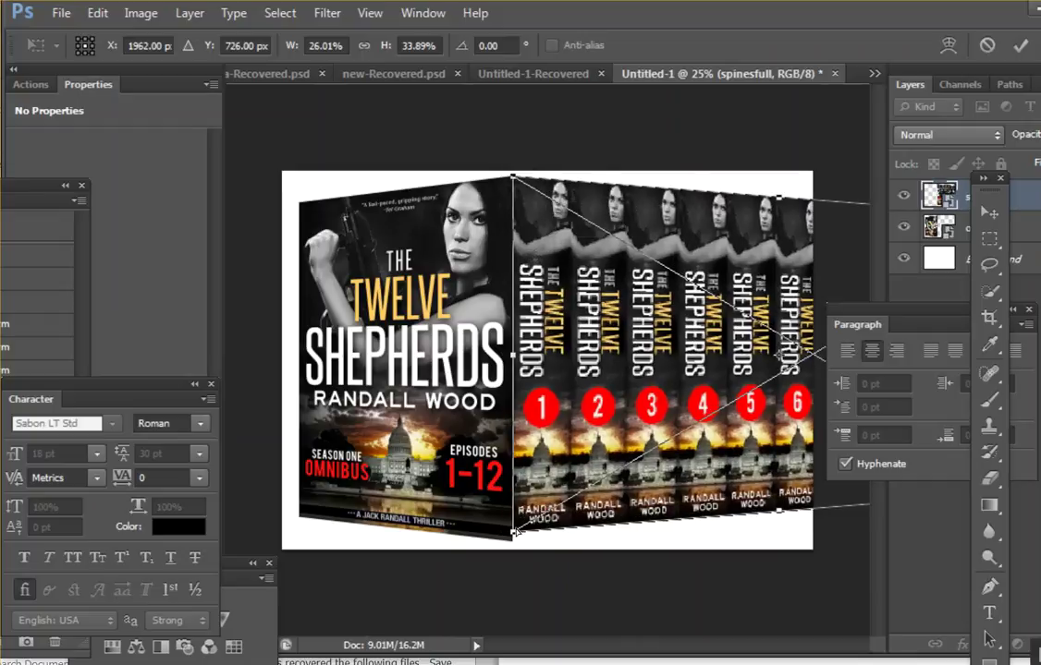
drag(514, 535, 515, 538)
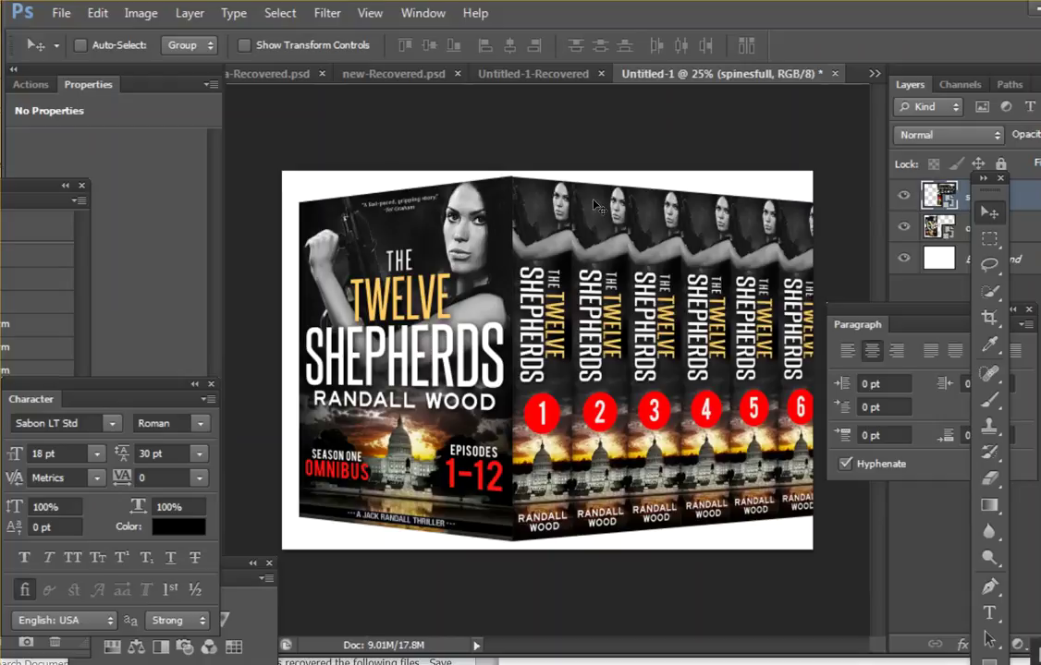
Step: Scale the spines image to about 16.59% width and 32.08% height with Free Transform, fitting all twelve spines on the canvas
click(96, 13)
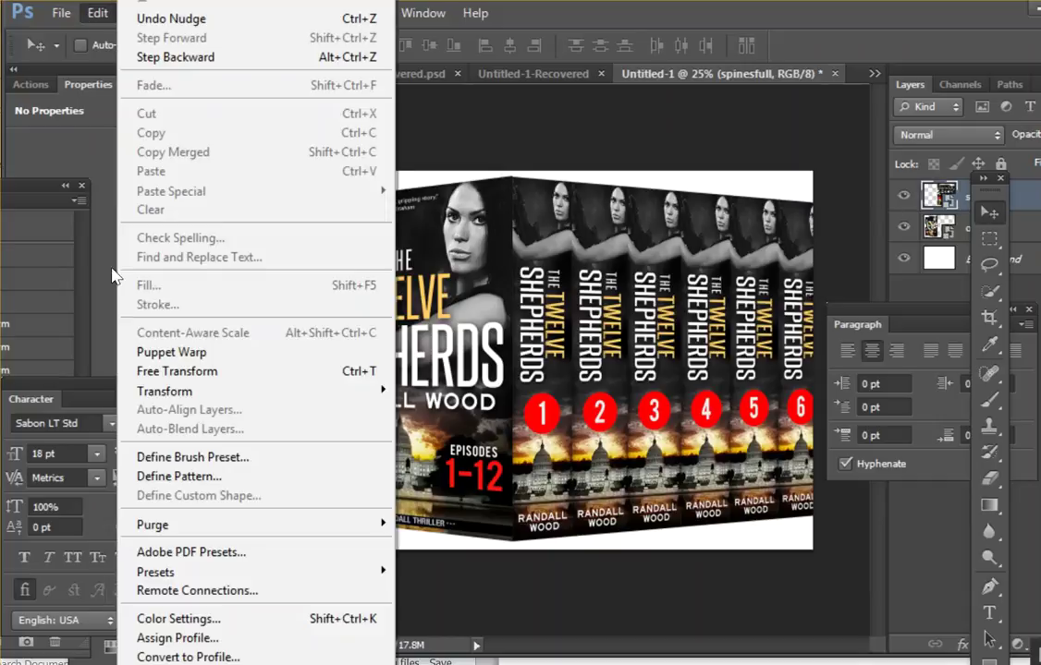
click(205, 366)
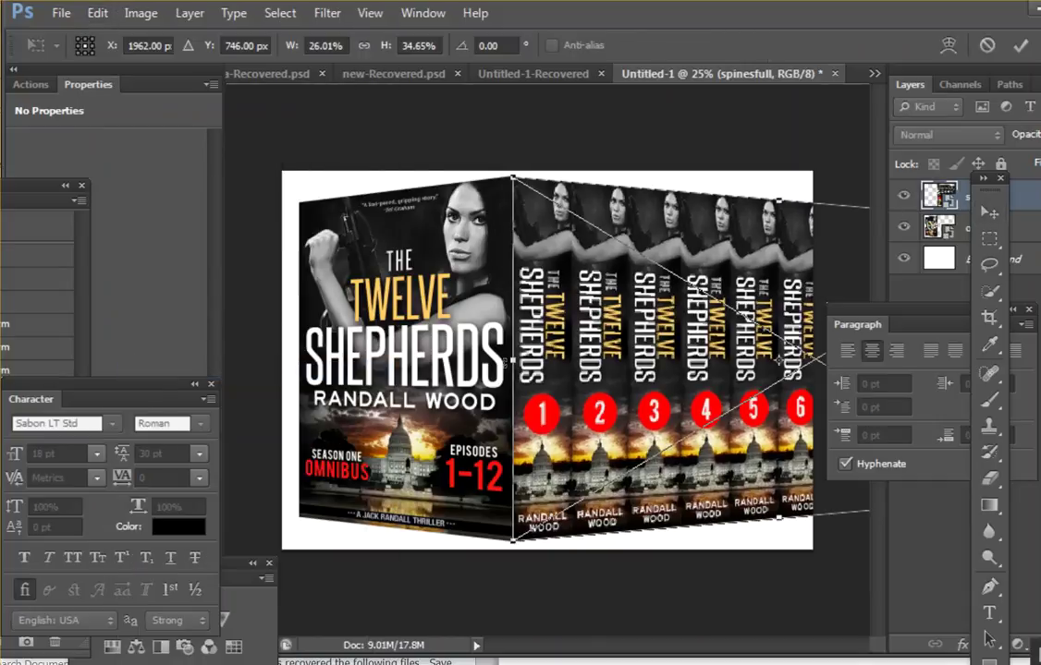
mouse_move(623, 362)
mouse_down()
mouse_move(732, 371)
mouse_move(622, 371)
mouse_up()
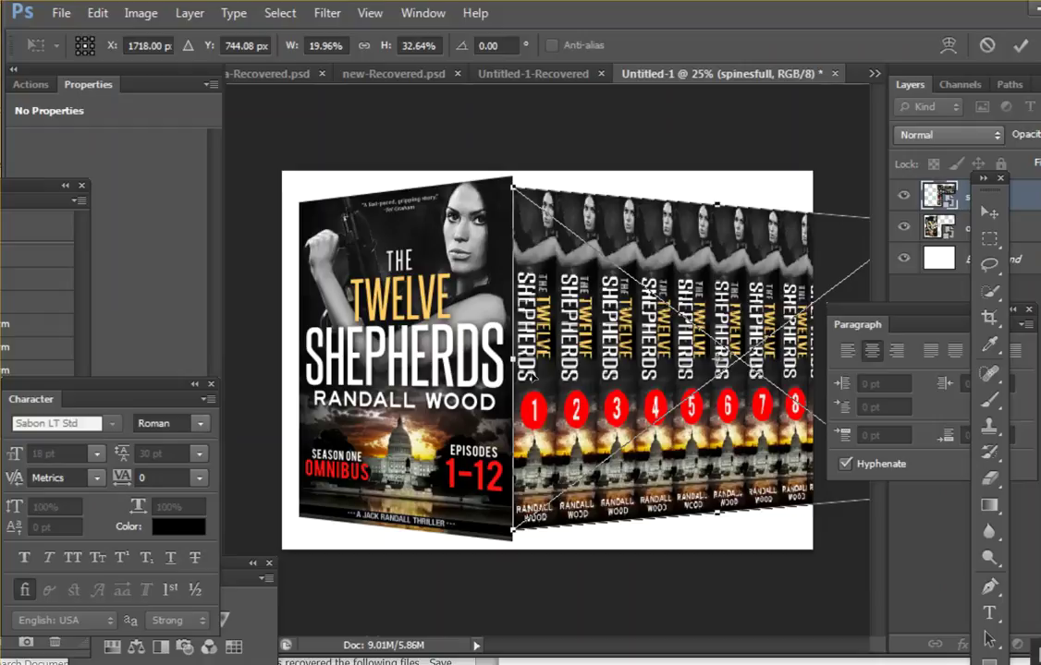
drag(537, 368, 507, 368)
drag(596, 367, 613, 366)
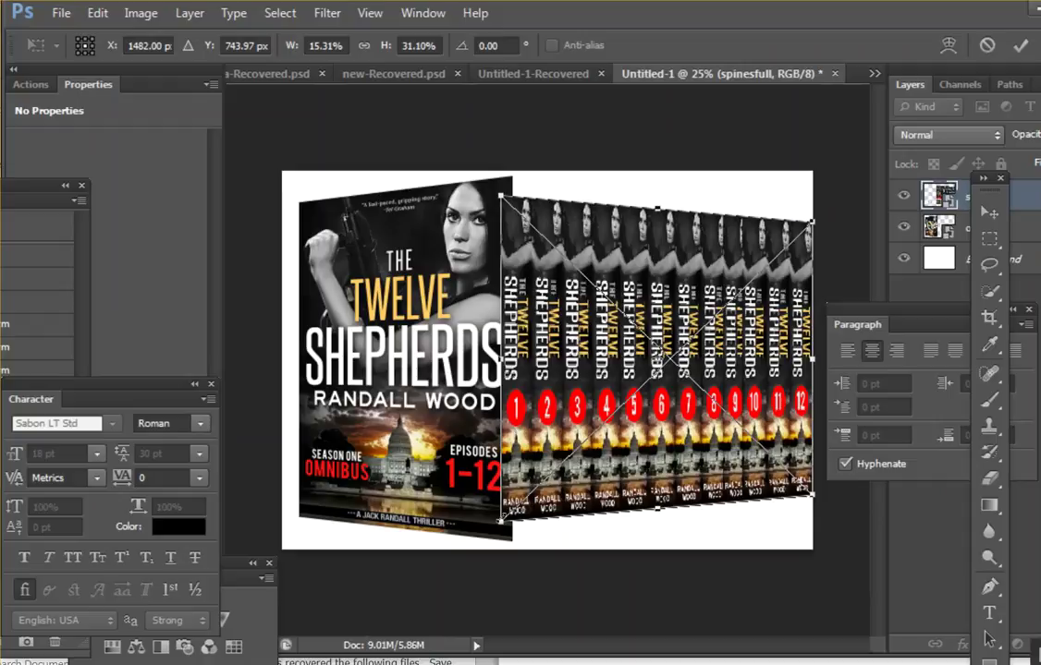
drag(493, 522, 474, 530)
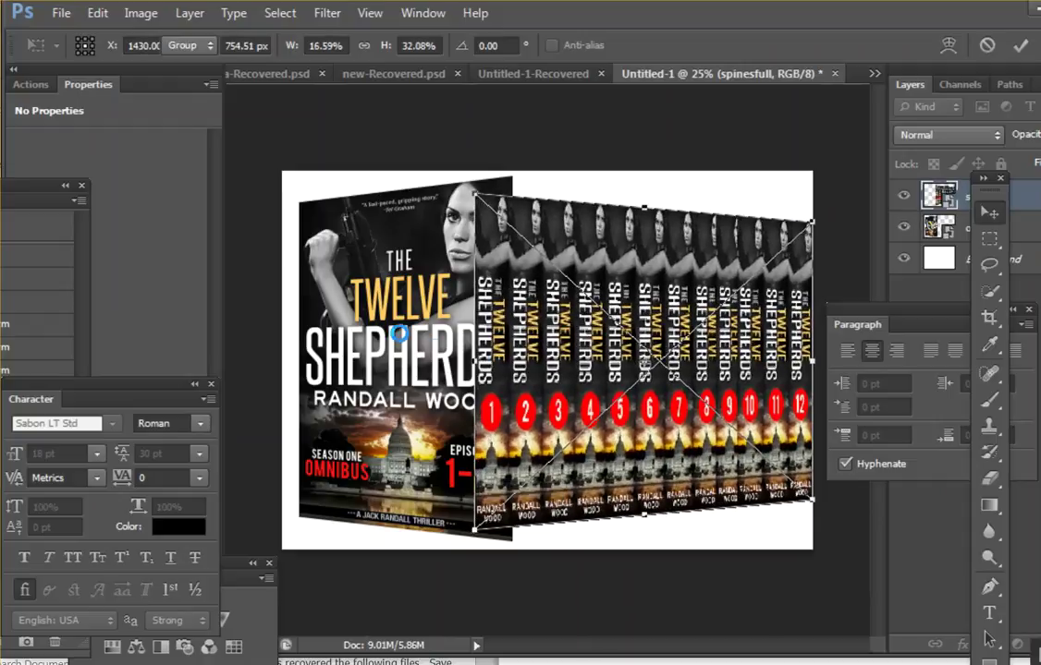
key(Return)
Step: Heighten the spines' left edge with a Perspective transform to about 34.77% height and shift the image to match the cover's top and bottom
click(98, 13)
mouse_move(231, 396)
click(453, 492)
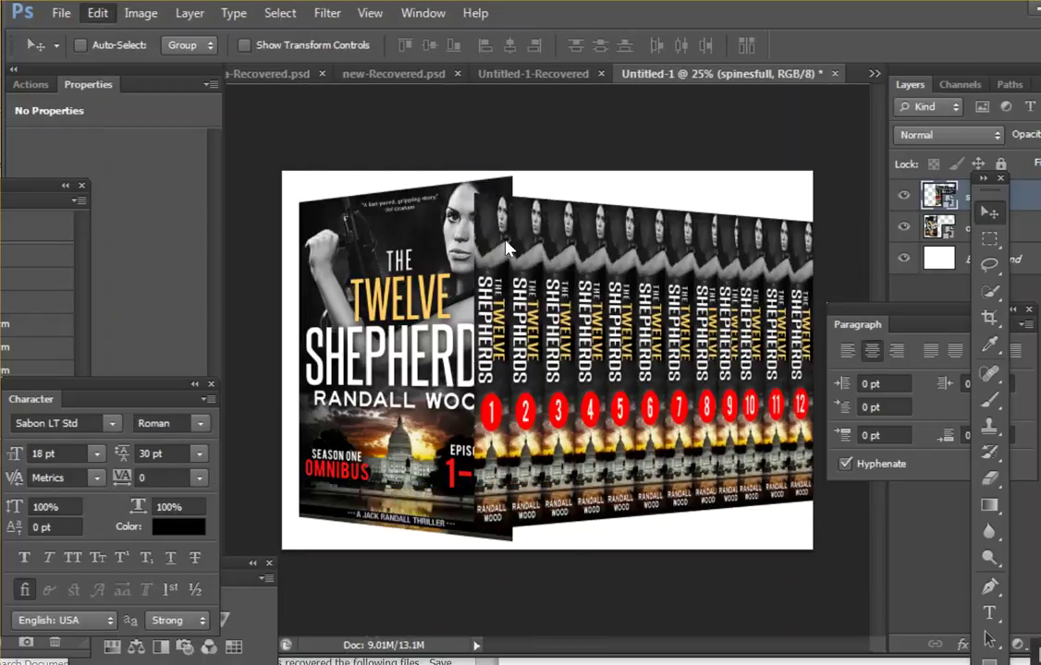
drag(474, 192, 475, 181)
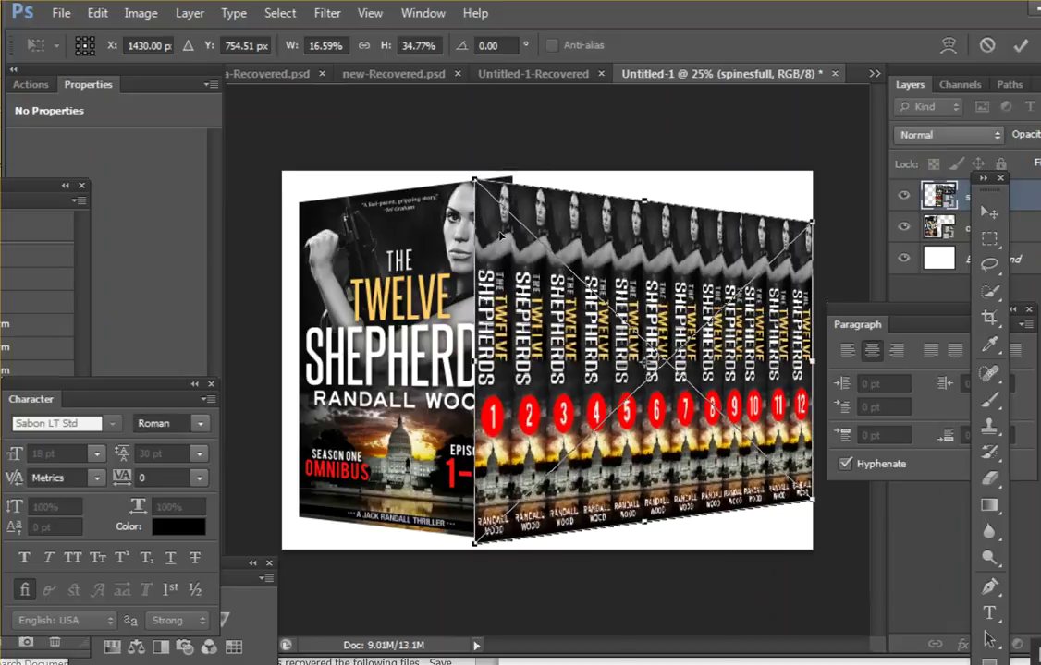
mouse_move(500, 235)
mouse_down()
mouse_move(551, 236)
mouse_move(490, 229)
mouse_up()
drag(491, 230, 493, 236)
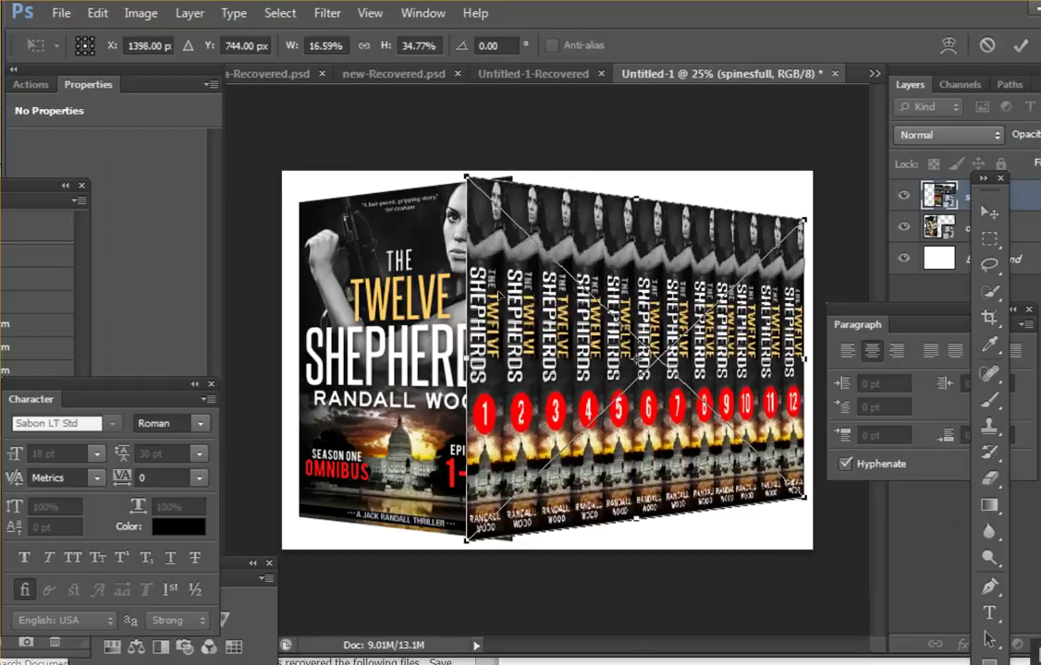
key(Return)
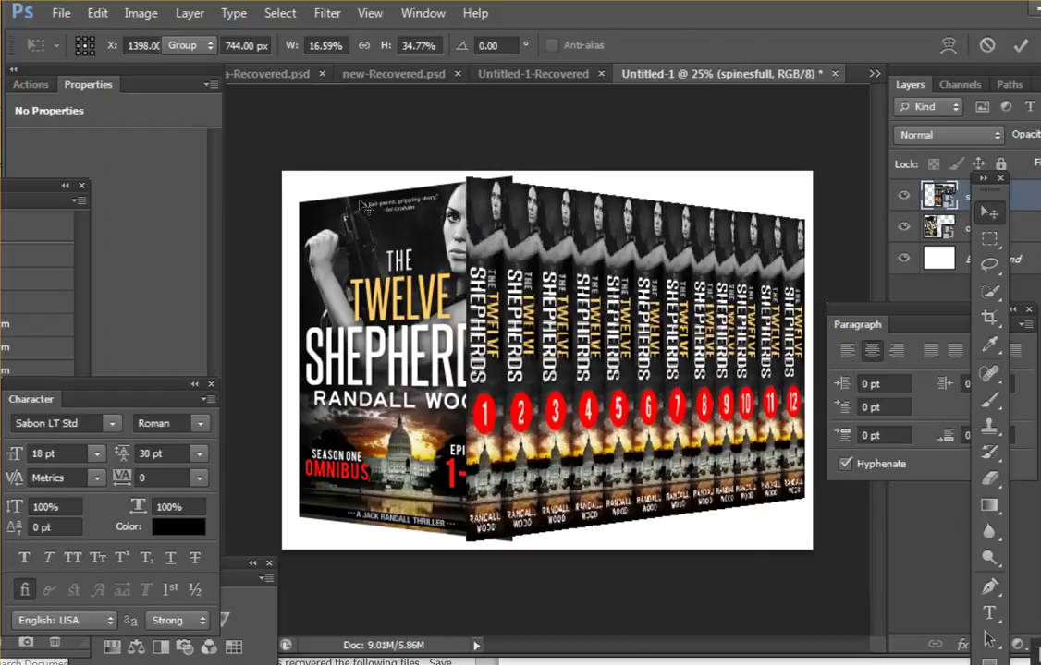
Step: Narrow the spines image to about 15.50% width with Free Transform by moving its left side inward
click(97, 13)
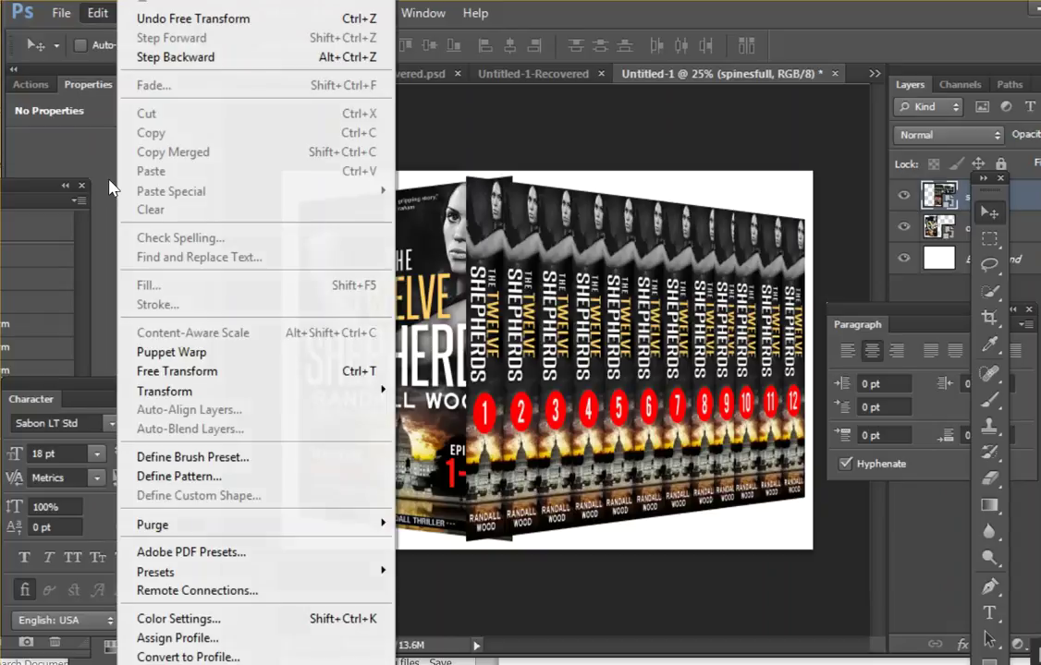
click(216, 372)
drag(465, 359, 513, 363)
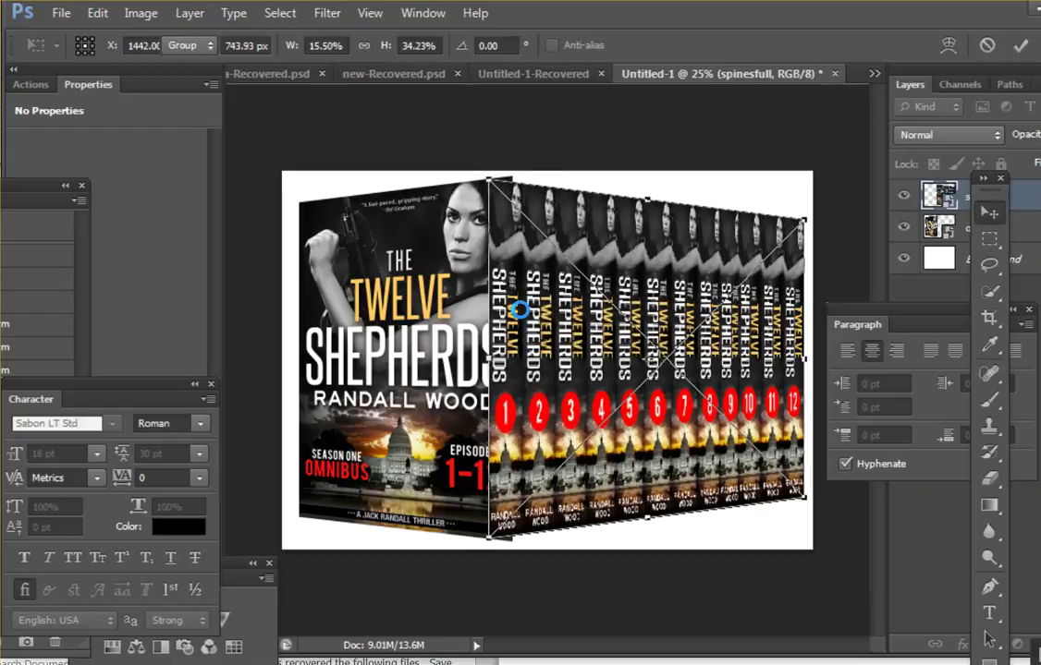
key(Return)
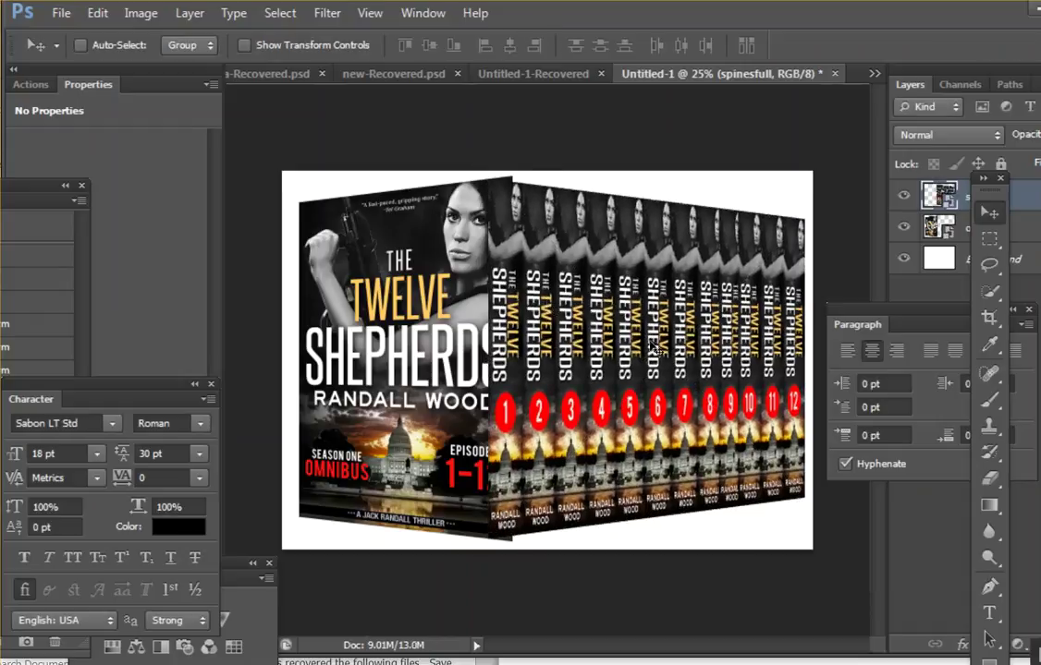
Step: Apply a Perspective transform to the omnibus cover that shortens its left edge slightly further
click(952, 230)
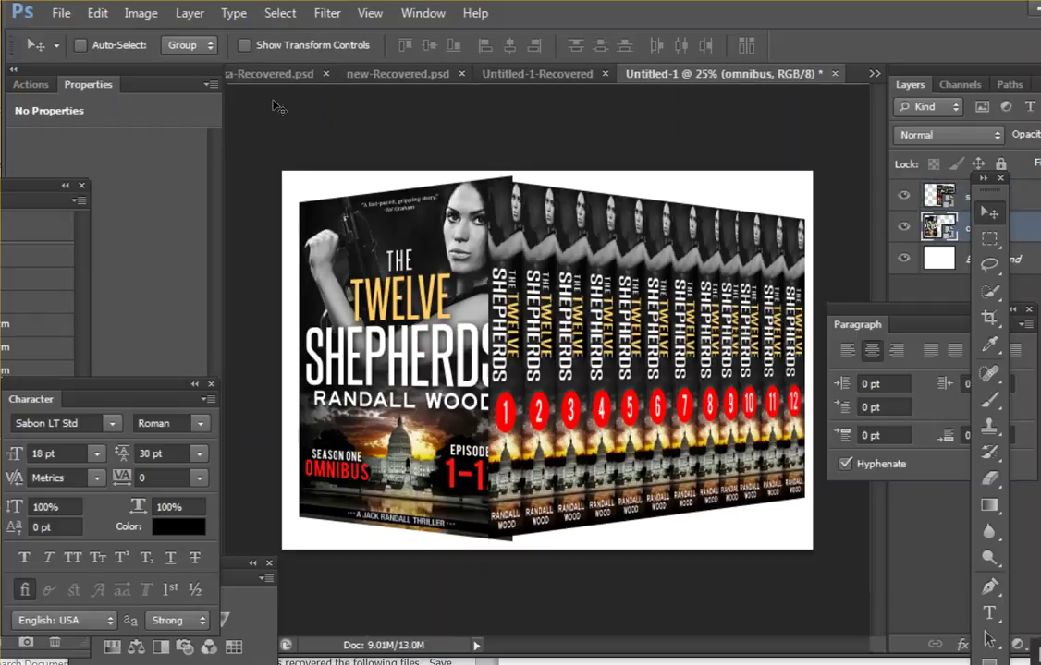
click(96, 12)
mouse_move(210, 393)
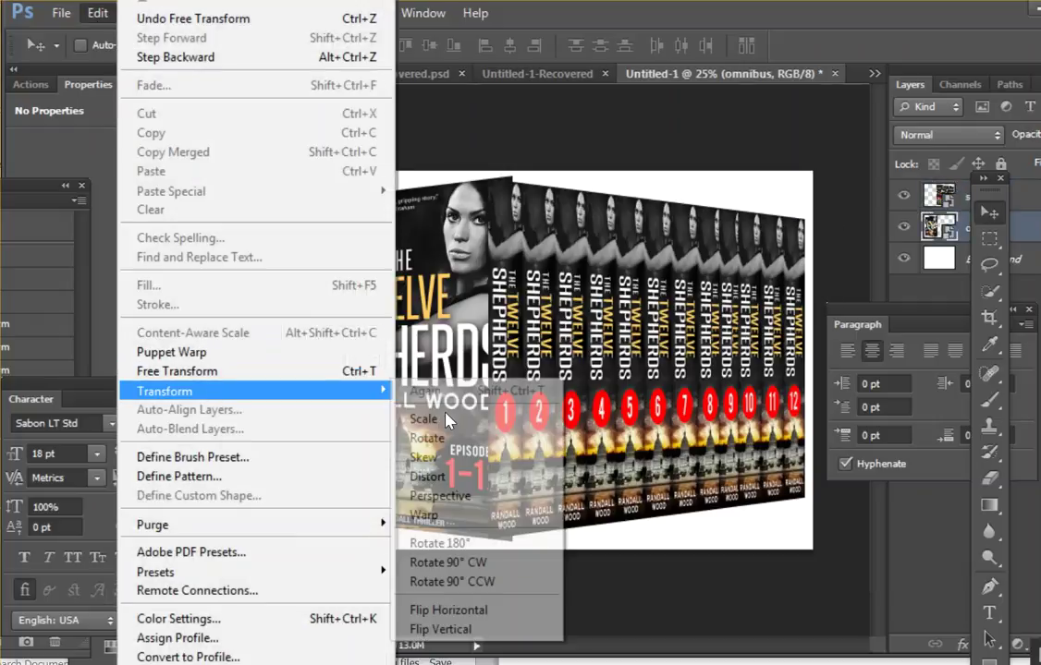
click(458, 491)
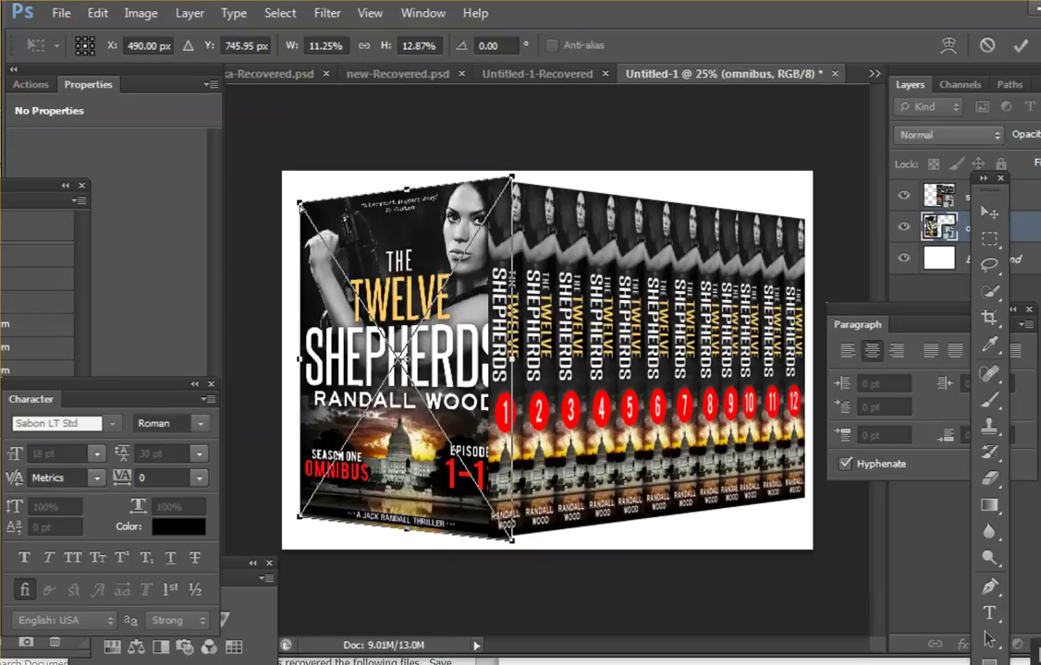
drag(301, 199, 299, 213)
key(Return)
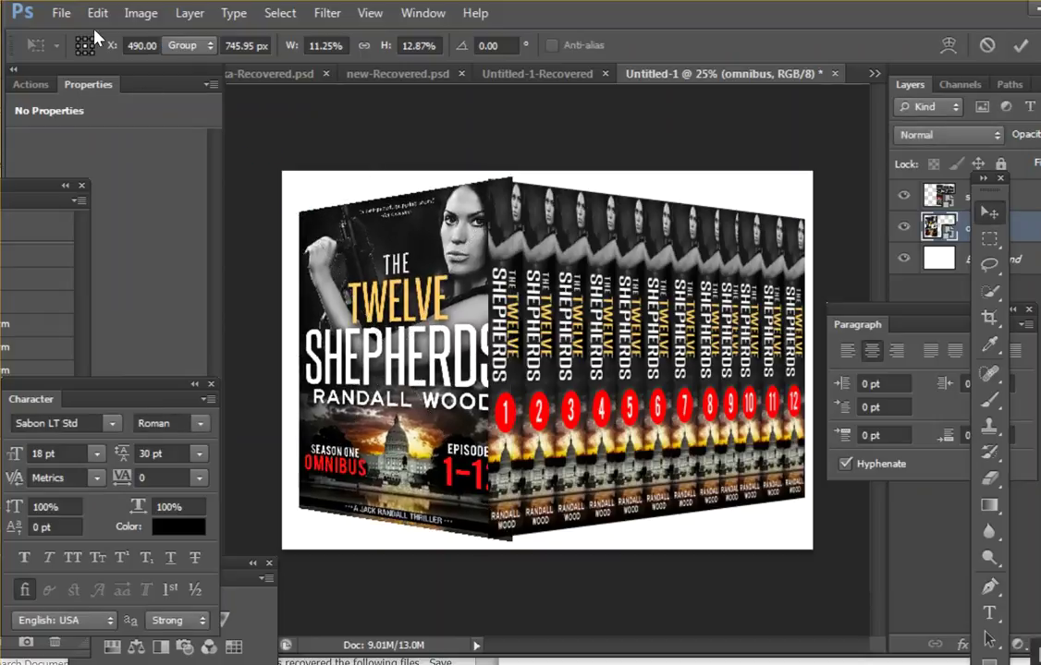
Step: Narrow the omnibus cover to about 9.97% width with Free Transform so its right edge meets the first spine
click(97, 13)
click(216, 370)
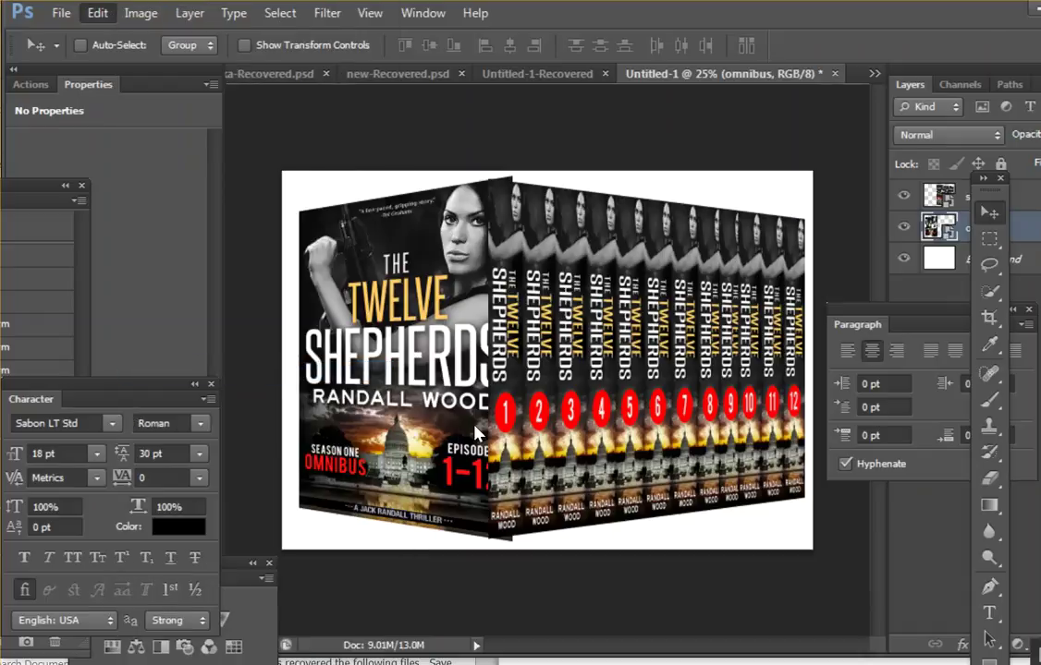
drag(511, 359, 487, 358)
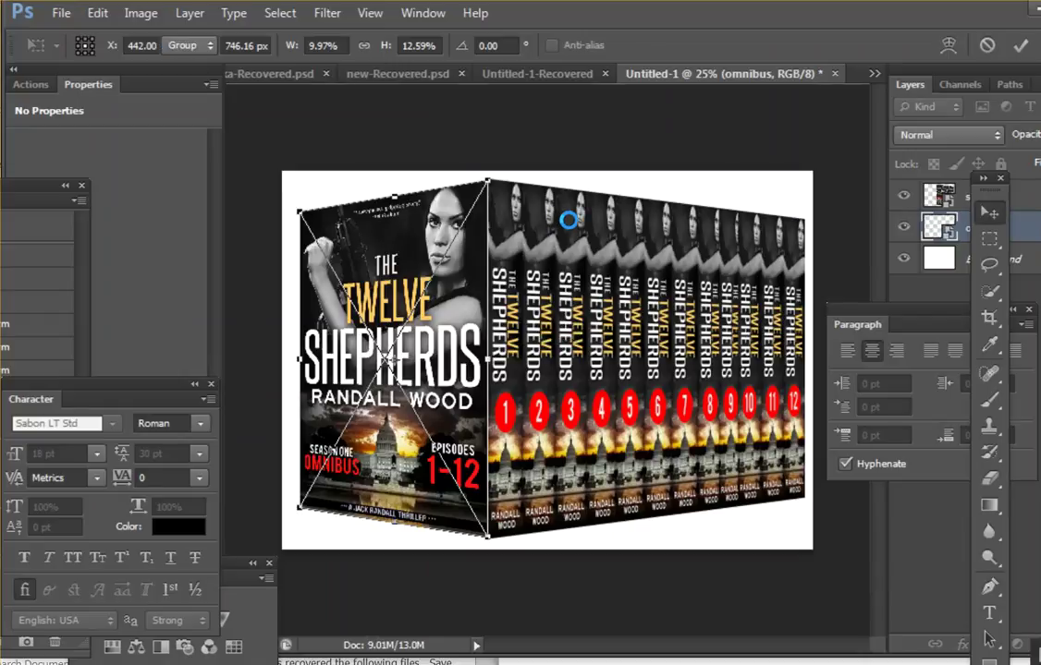
key(Return)
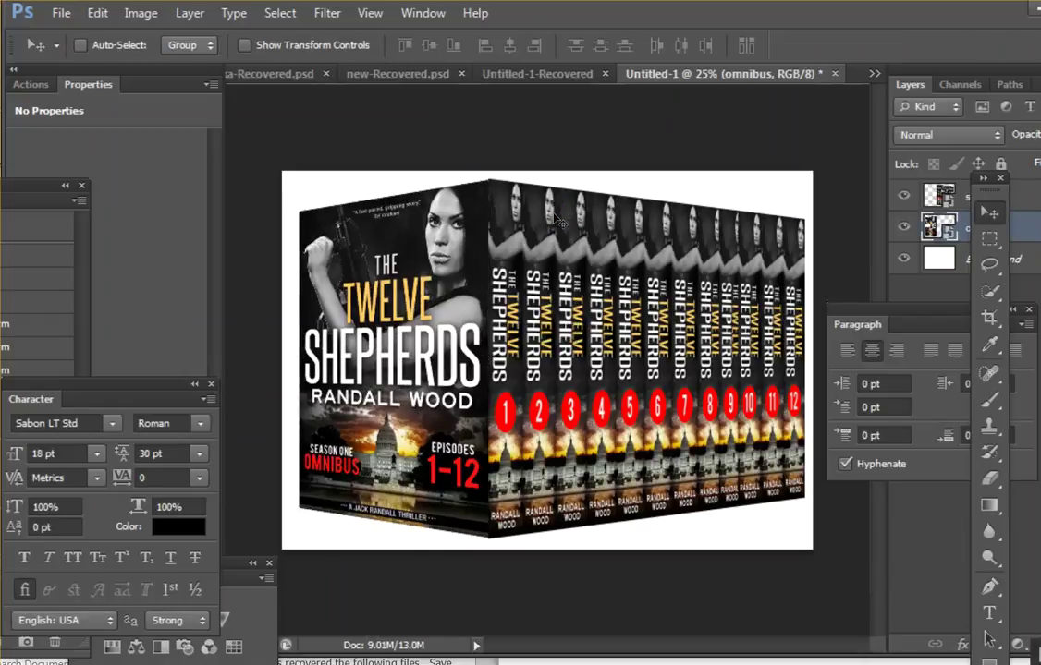
Step: Fine-tune the omnibus cover's bottom edge with Free Transform to line up with the bottom of the spines
click(95, 16)
key(Escape)
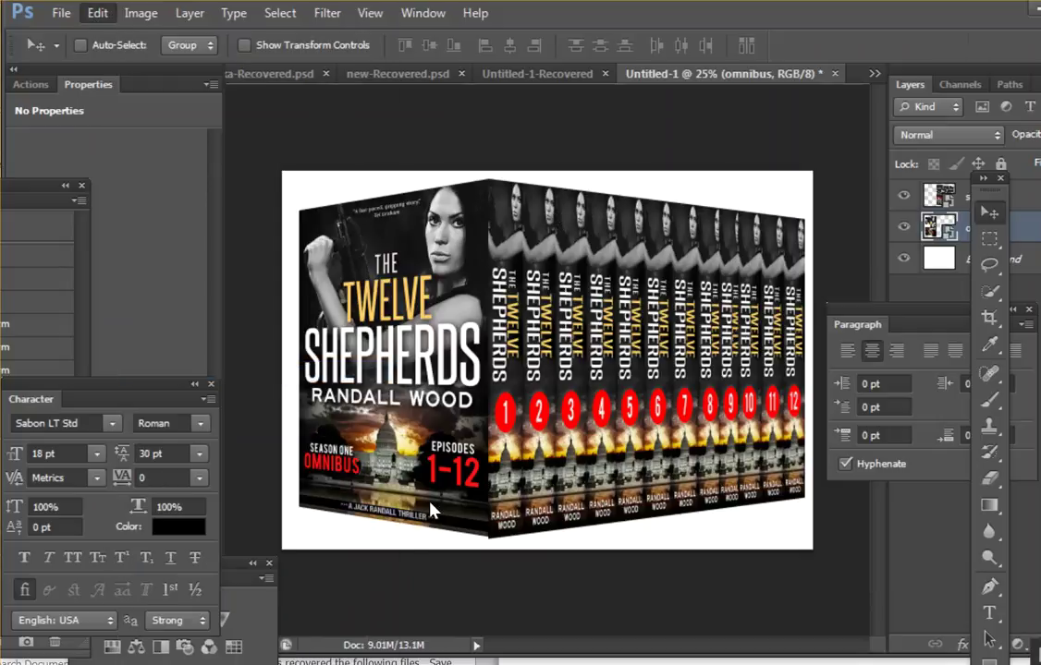
key(ctrl+t)
drag(394, 522, 395, 524)
key(Return)
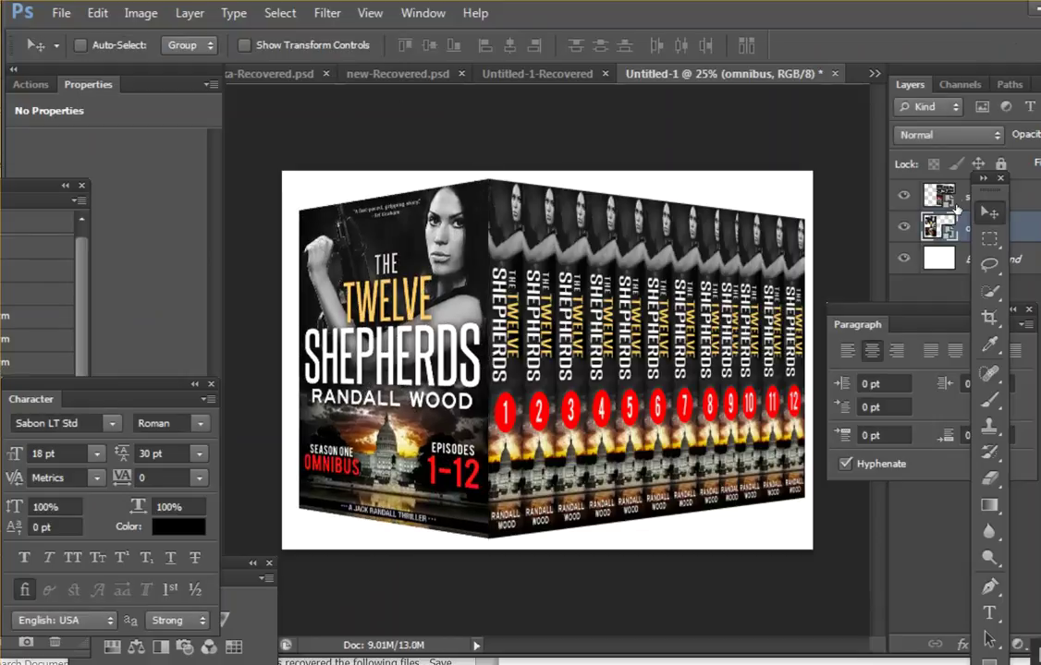
Step: Select the spines and omnibus layers together and shift them slightly left to center the box set on the canvas
shift+click(957, 197)
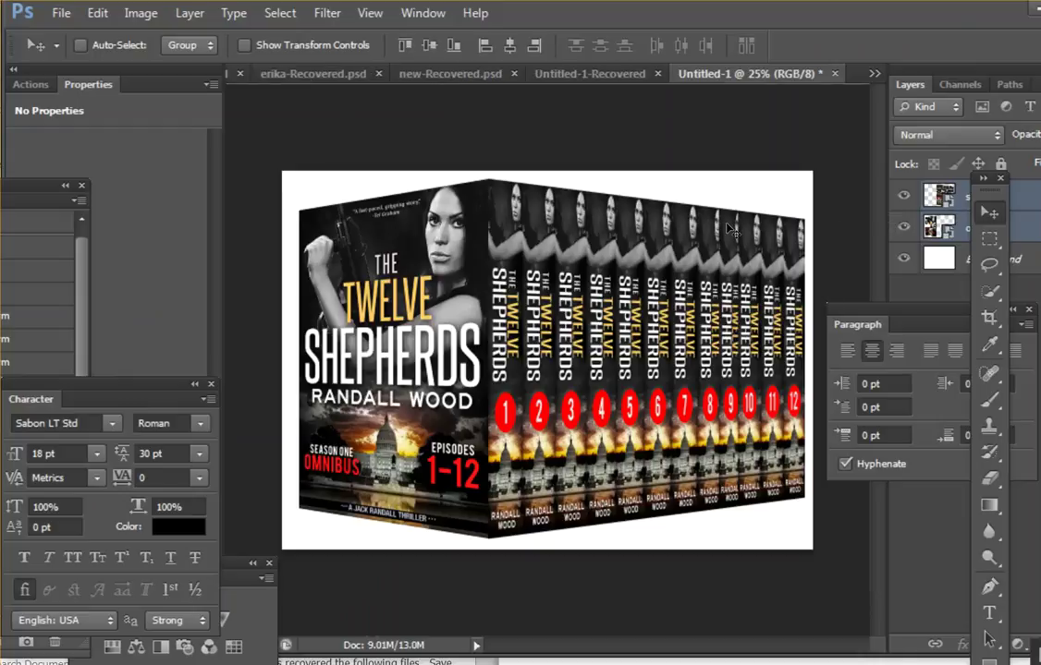
drag(727, 228, 688, 233)
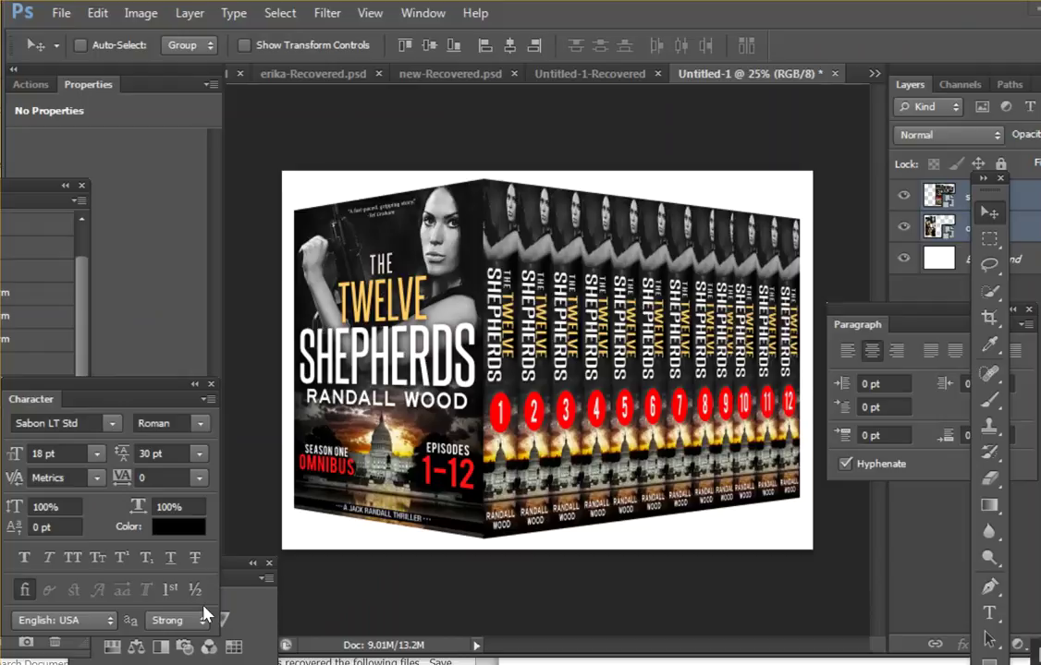
Step: Switch to the browser showing the Fiverr search results for box set
key(alt+Tab)
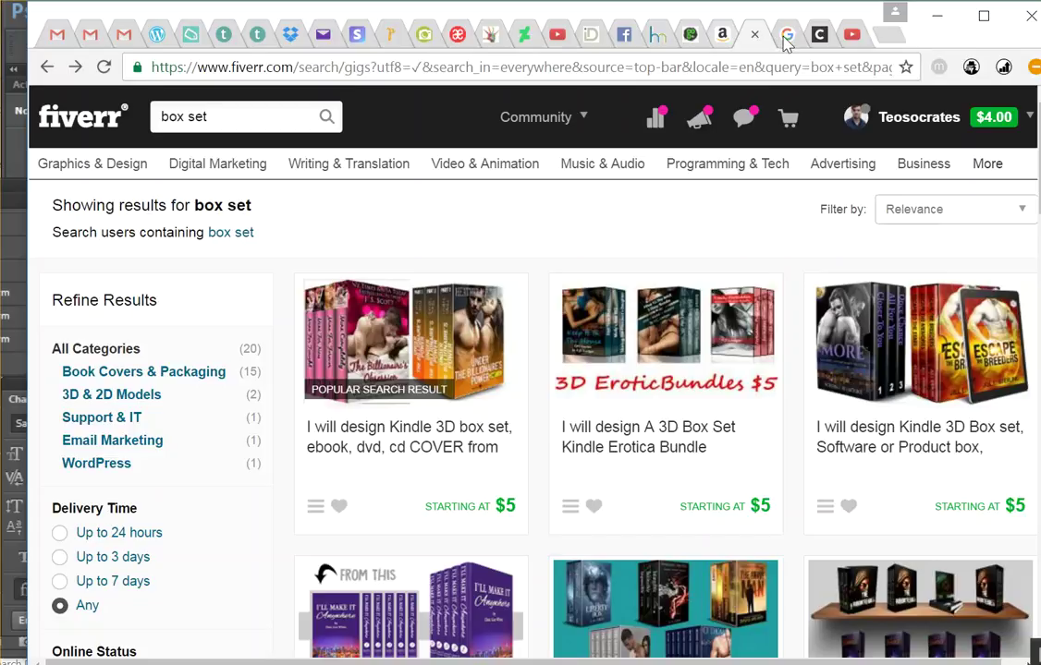
Step: Examine the 3 Book Box Set Template Without the Box page and its mockup images on the Covervault site
click(818, 39)
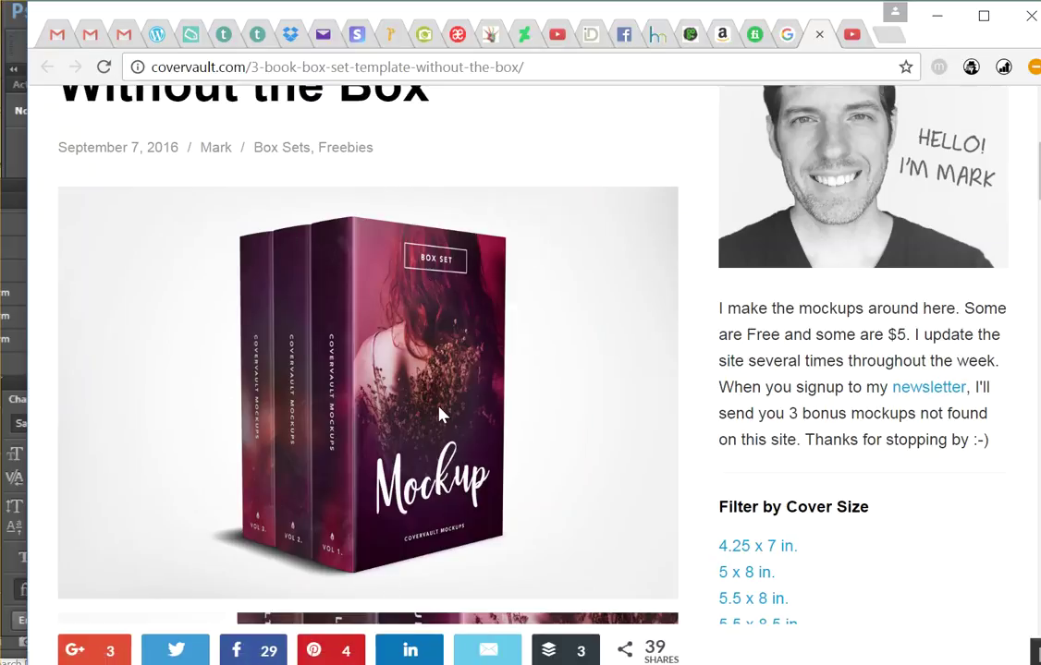
scroll(250, 279, down, 10)
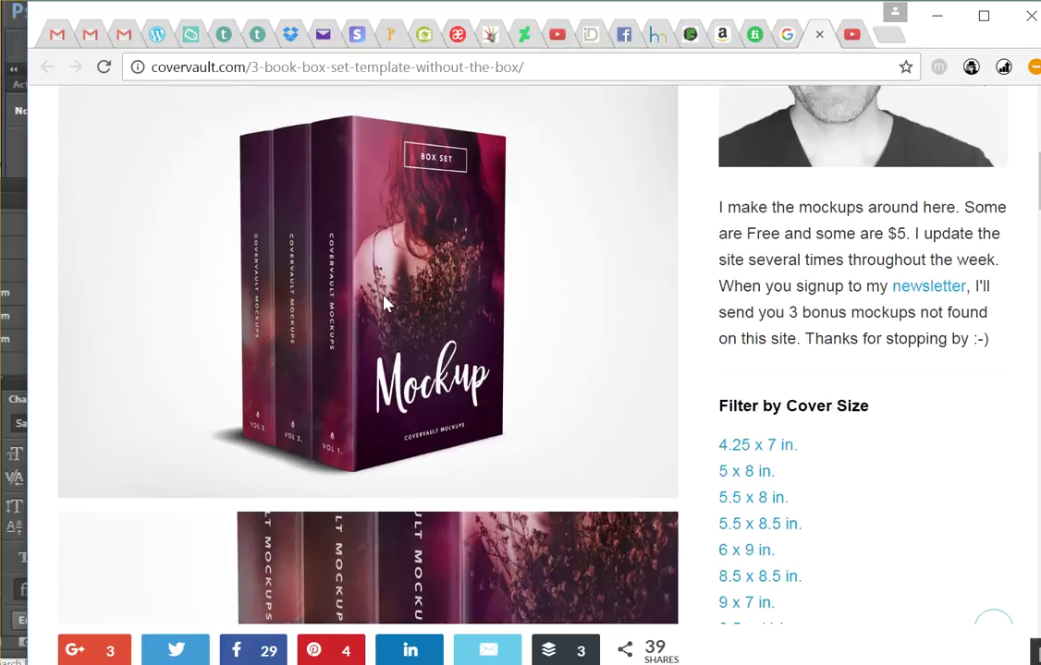
scroll(384, 325, down, 4)
scroll(383, 325, up, 15)
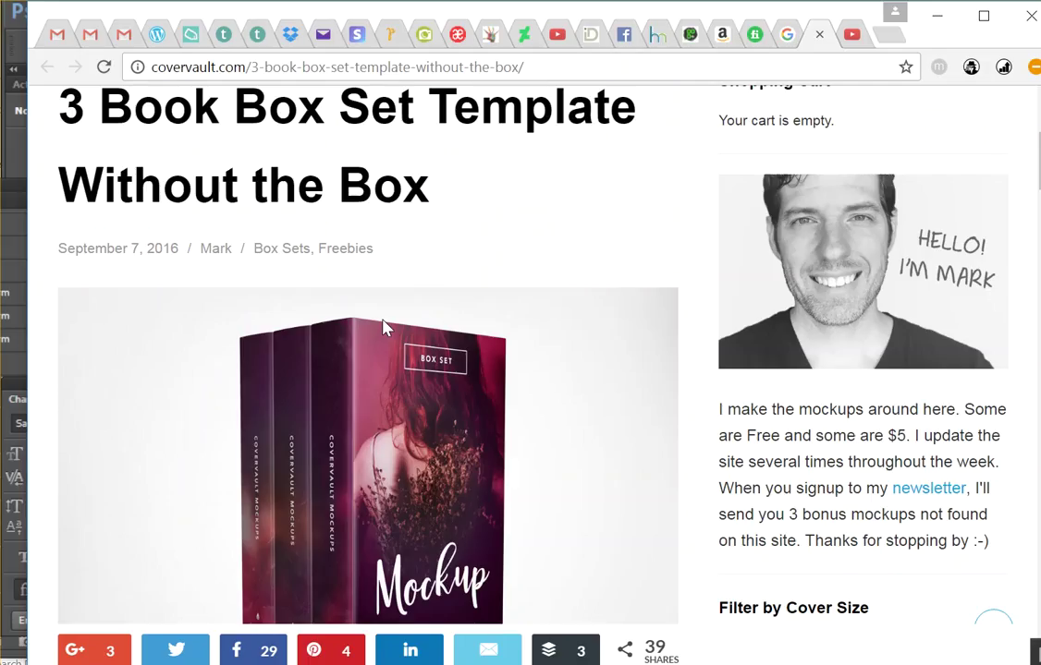
scroll(456, 298, down, 10)
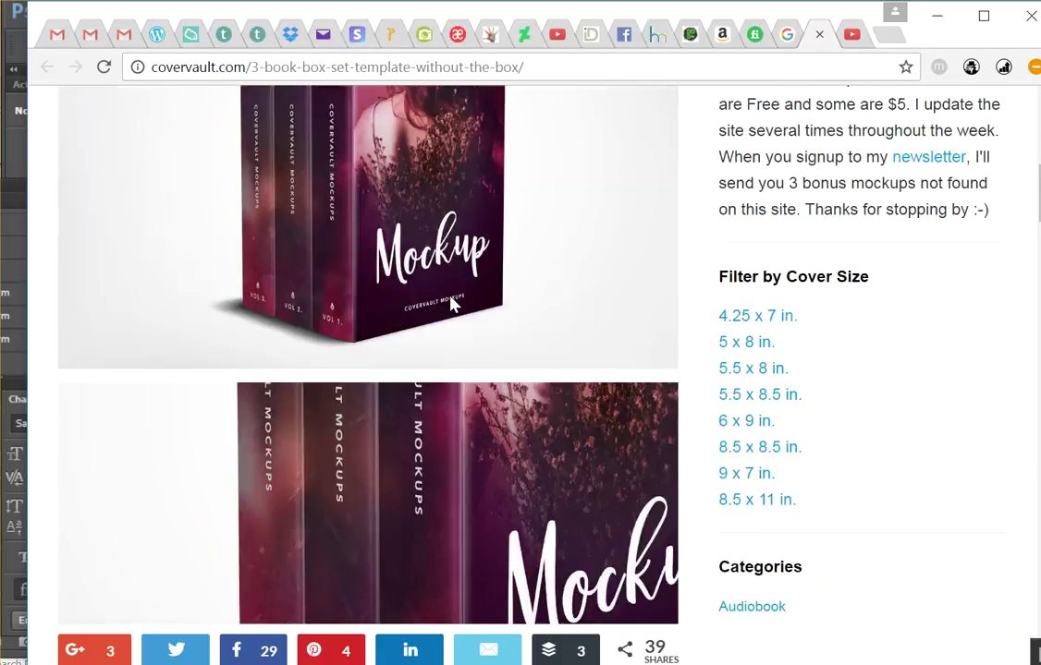
scroll(453, 308, up, 10)
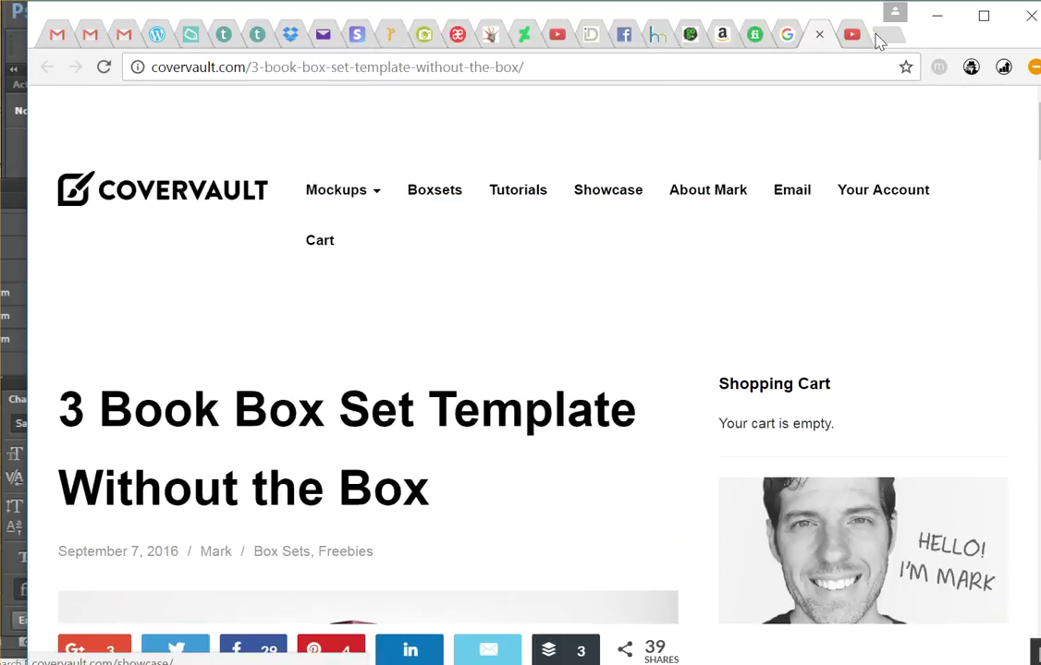
Step: Switch to Photoshop and bring up the BSAJ1-2D12-12book-6x9-boxset-COVERVAULT-Recovered.psd template document
key(alt+Tab)
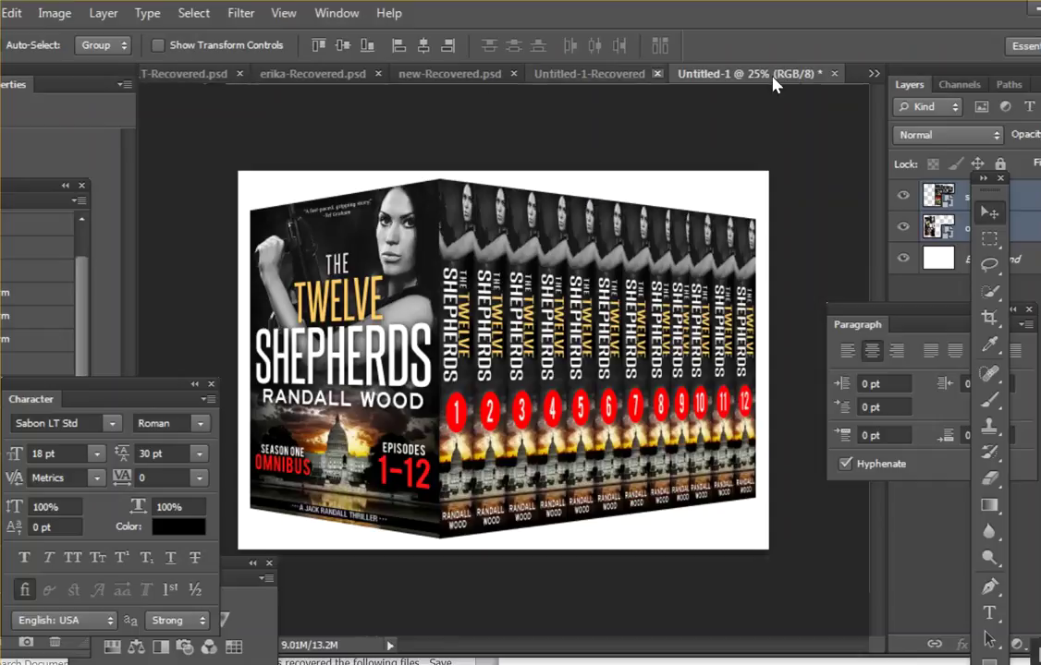
click(873, 74)
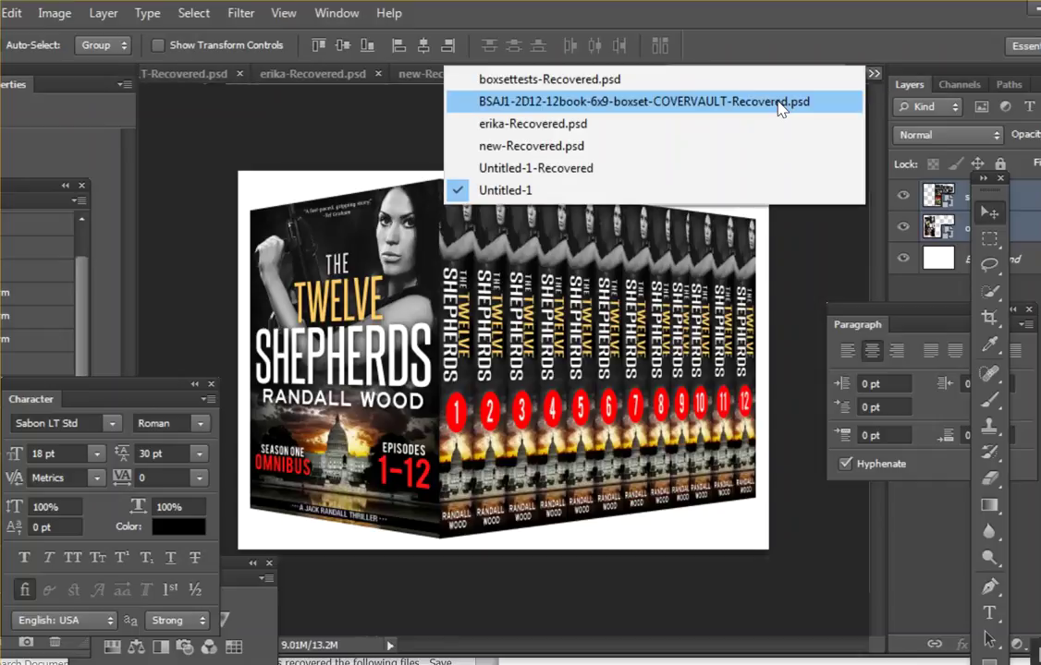
click(776, 101)
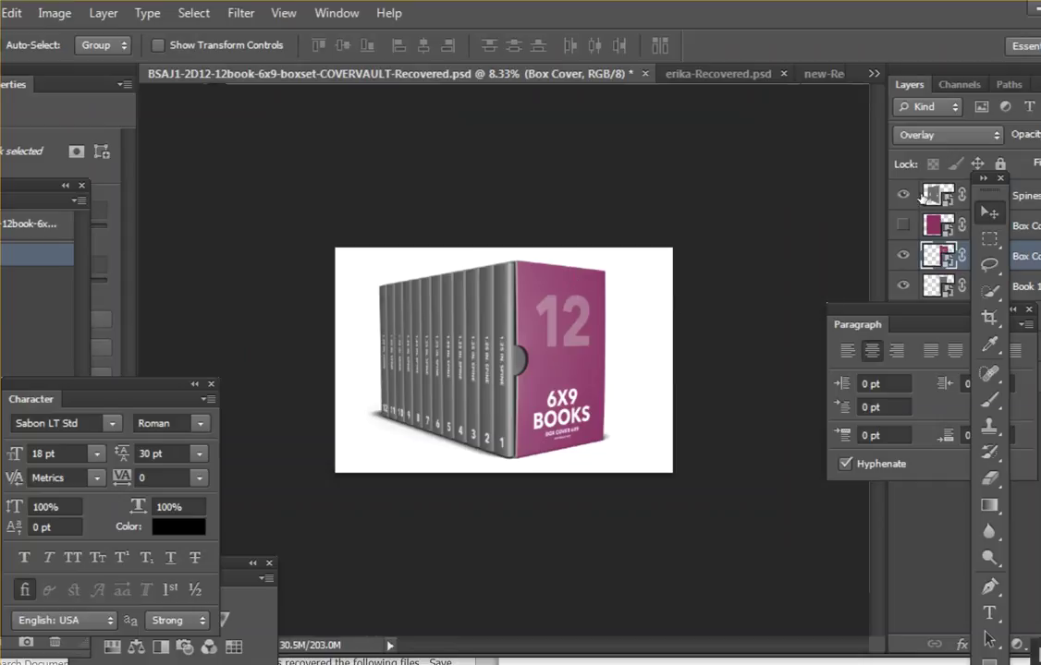
click(283, 13)
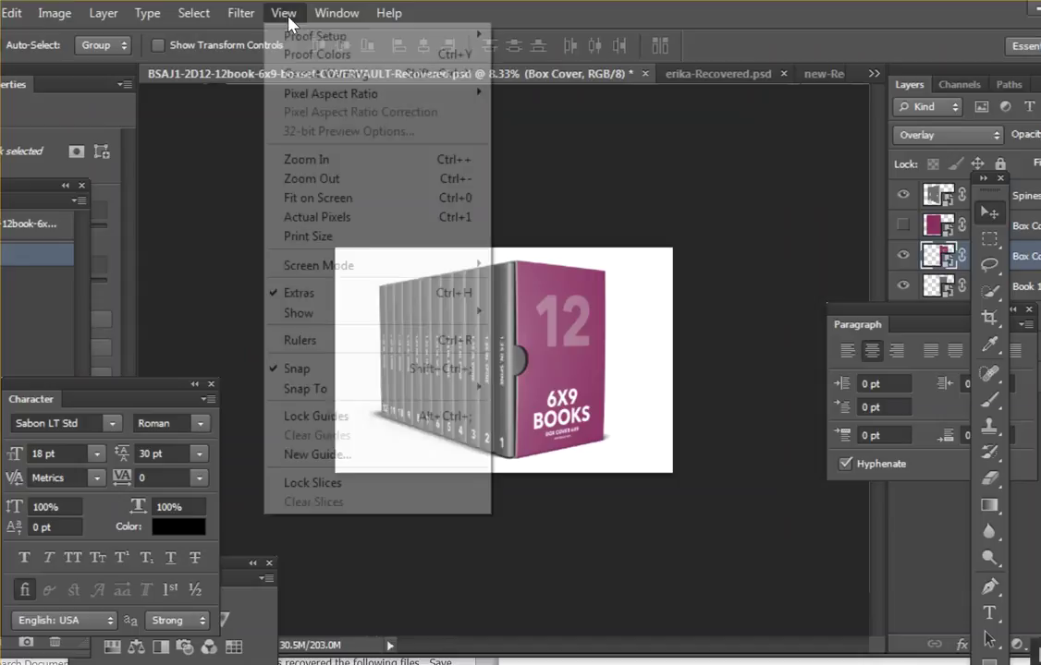
click(314, 162)
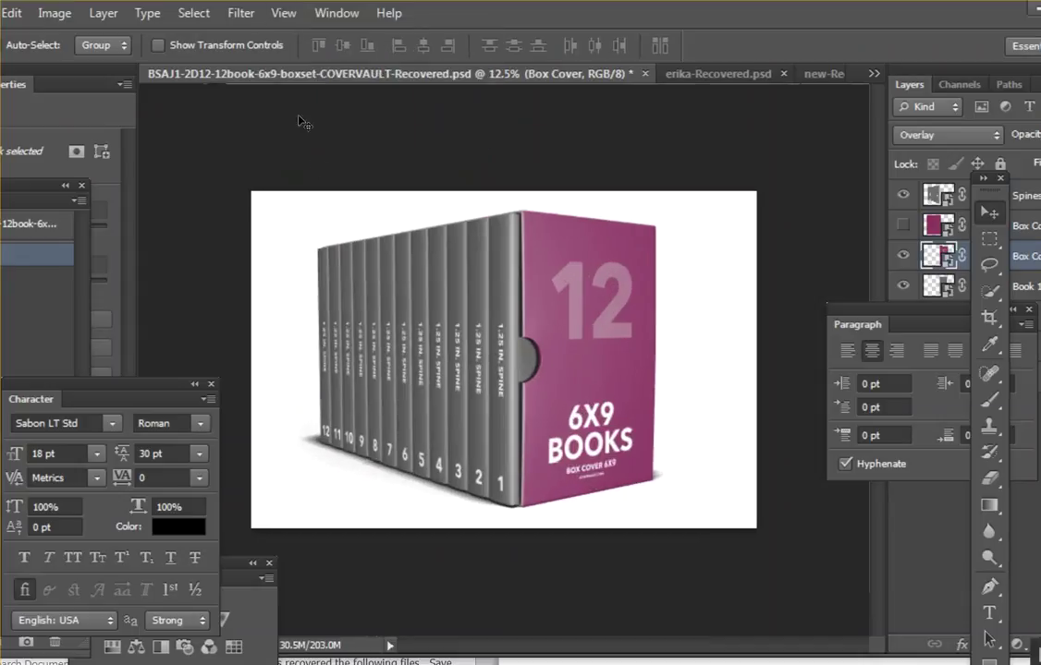
click(283, 13)
click(312, 160)
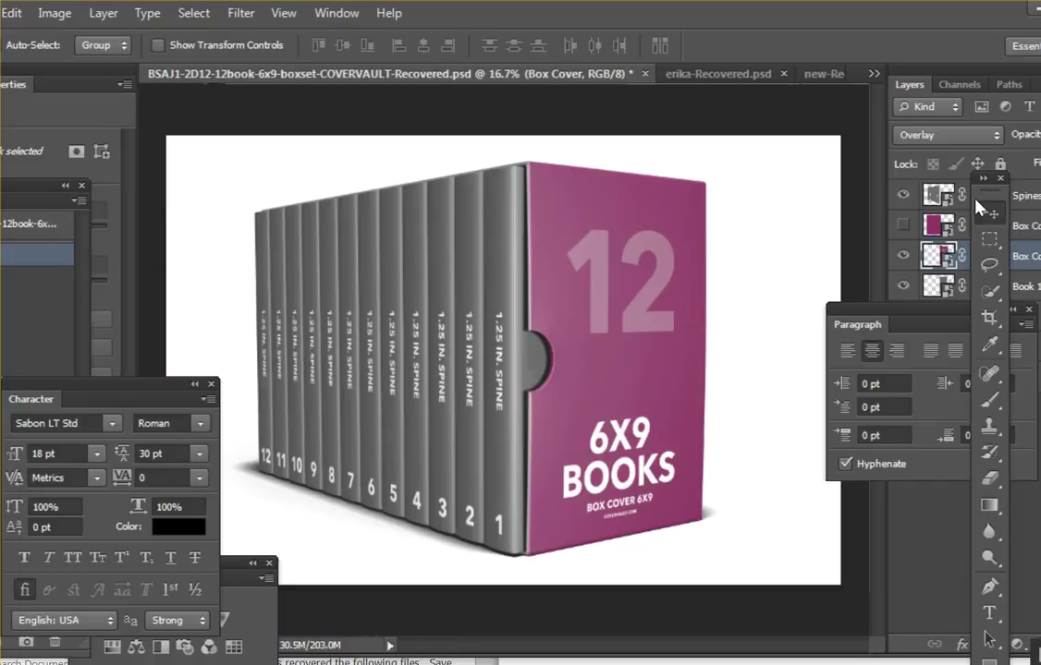
Step: Uncover the layer thumbnails and open the Spines smart object's contents for editing
drag(982, 177, 839, 215)
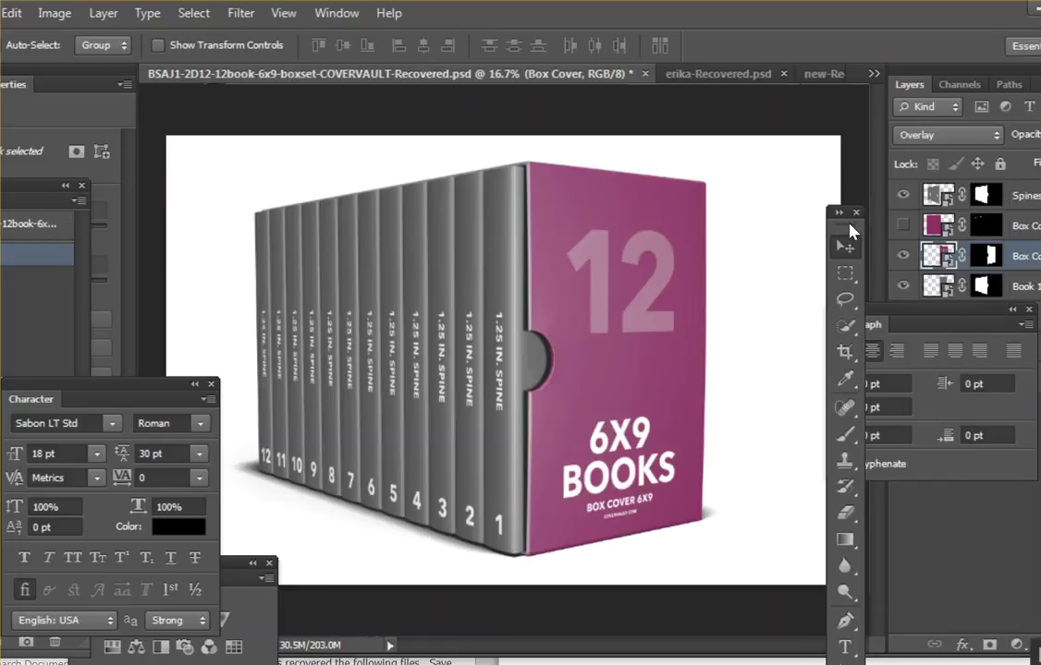
double_click(938, 195)
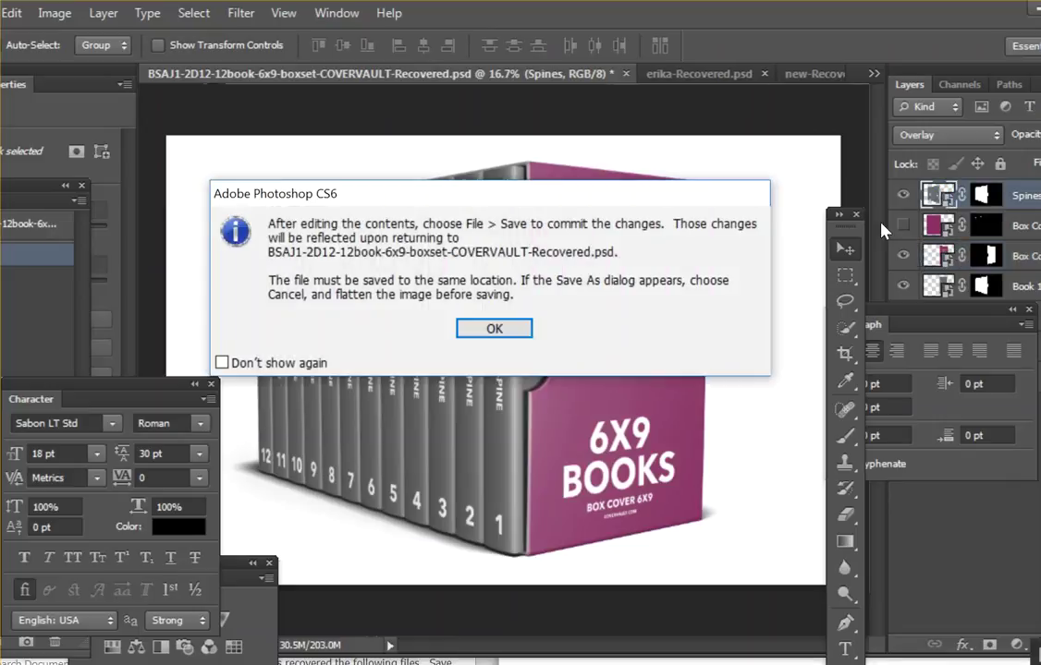
click(496, 327)
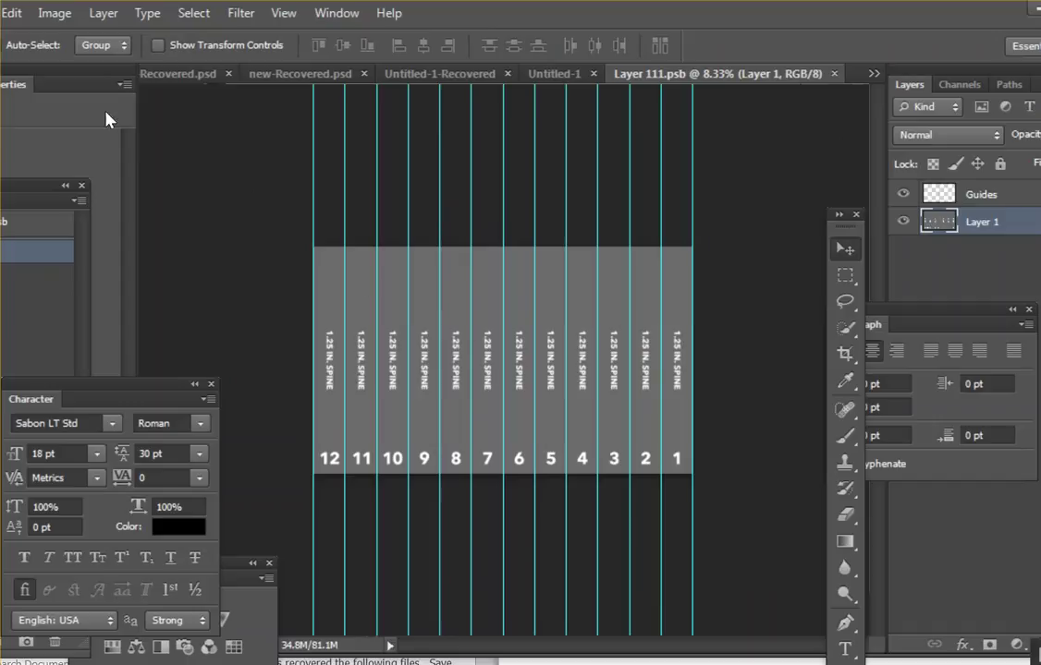
Step: Place the spinesfull image above the template spines and stretch it to 64.80% height so it fills the whole canvas
key(alt+Tab)
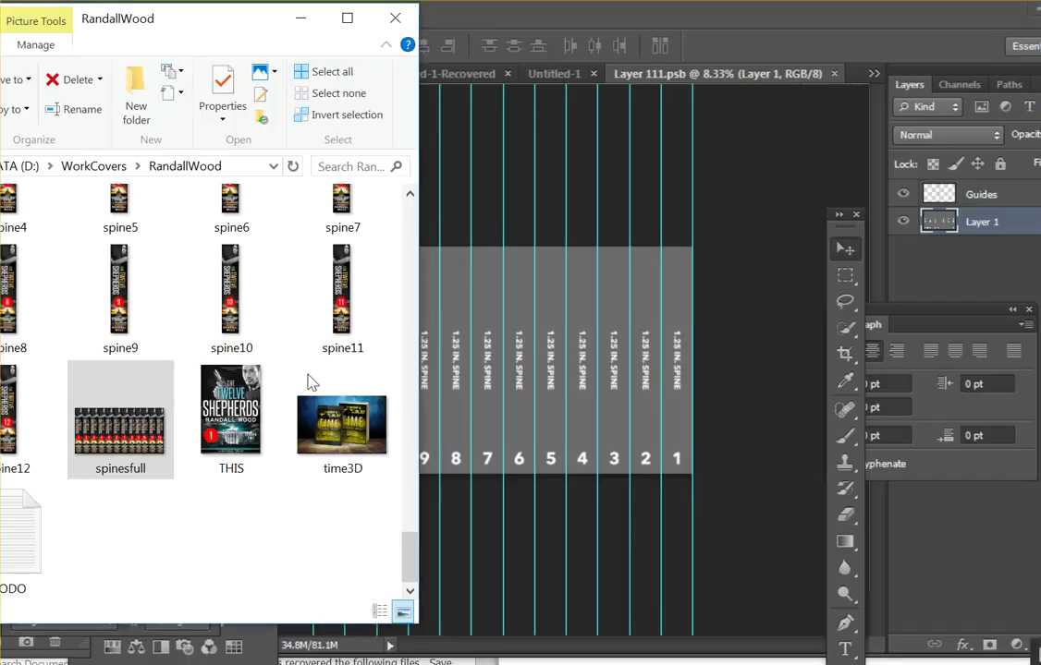
drag(519, 397, 515, 390)
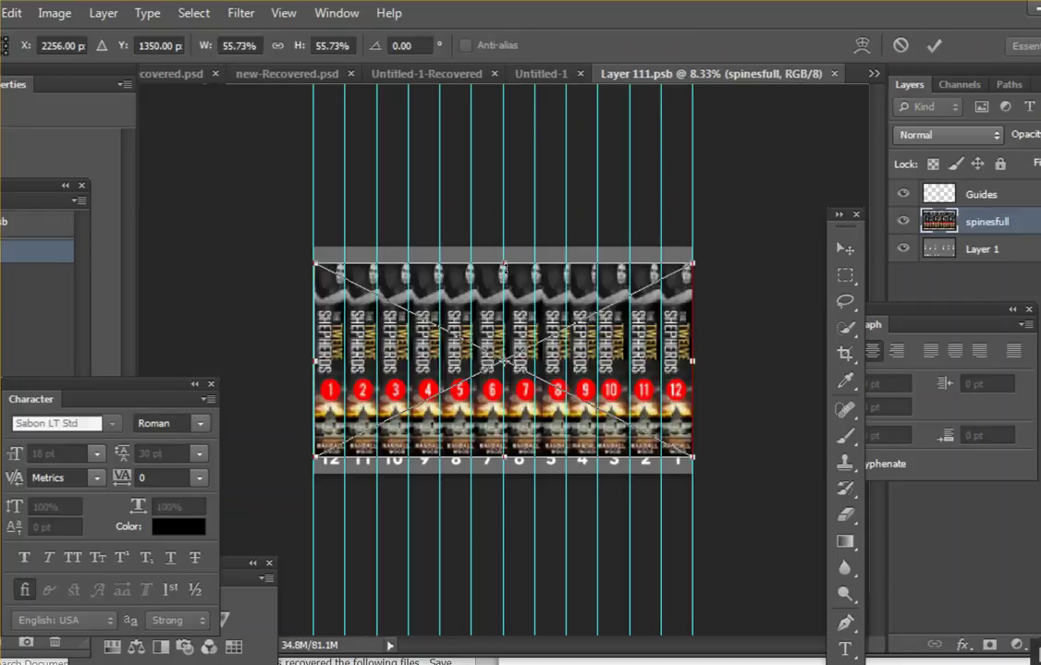
drag(505, 265, 504, 248)
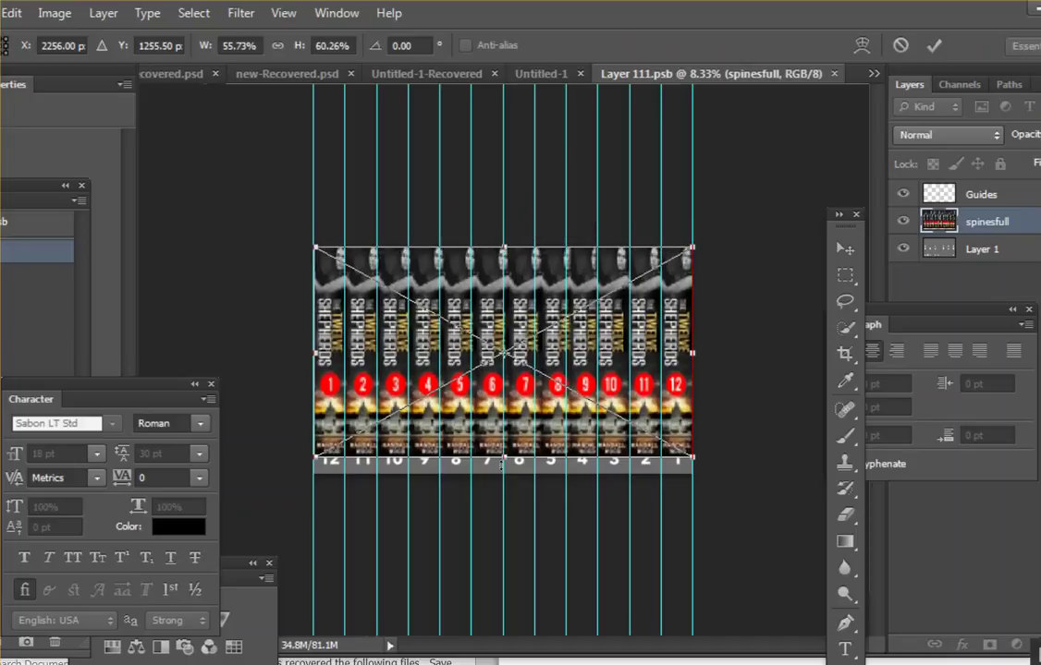
drag(503, 458, 503, 473)
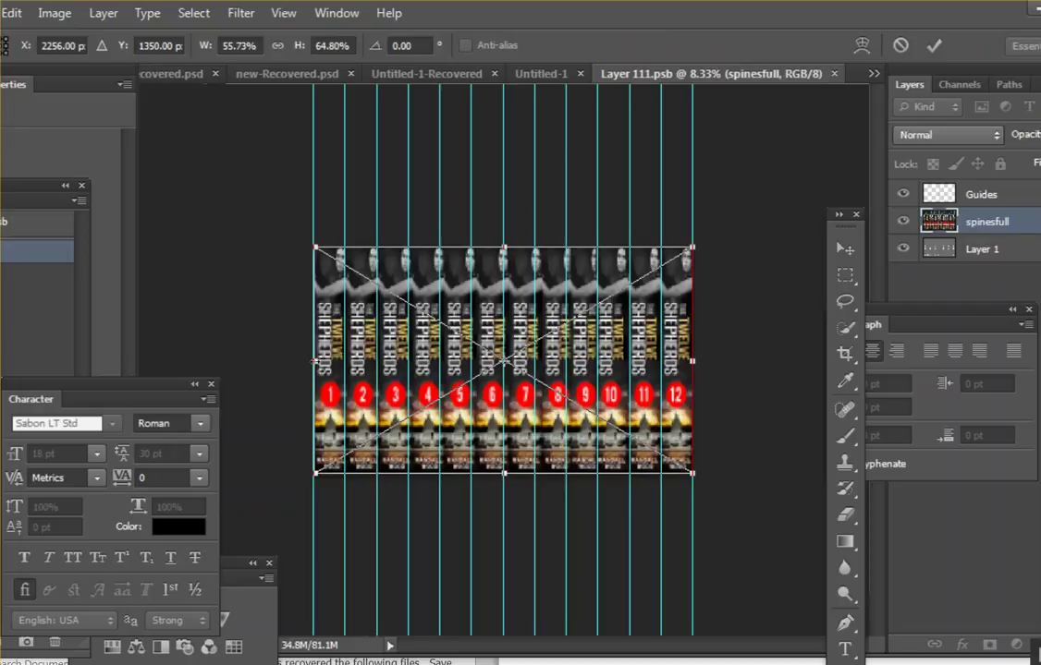
drag(315, 362, 314, 361)
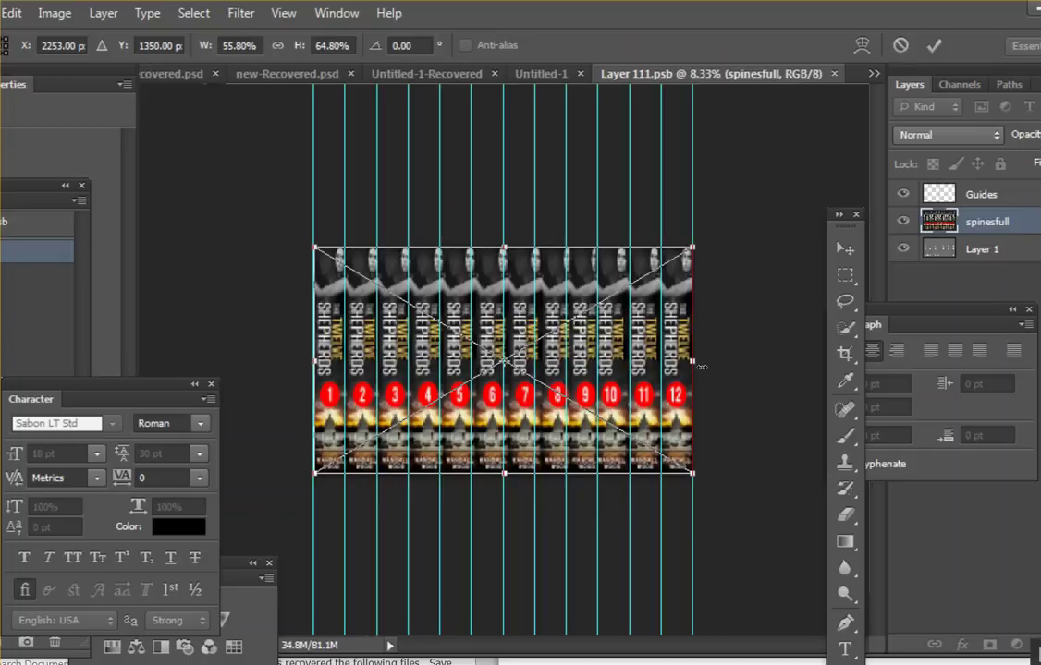
drag(703, 366, 699, 371)
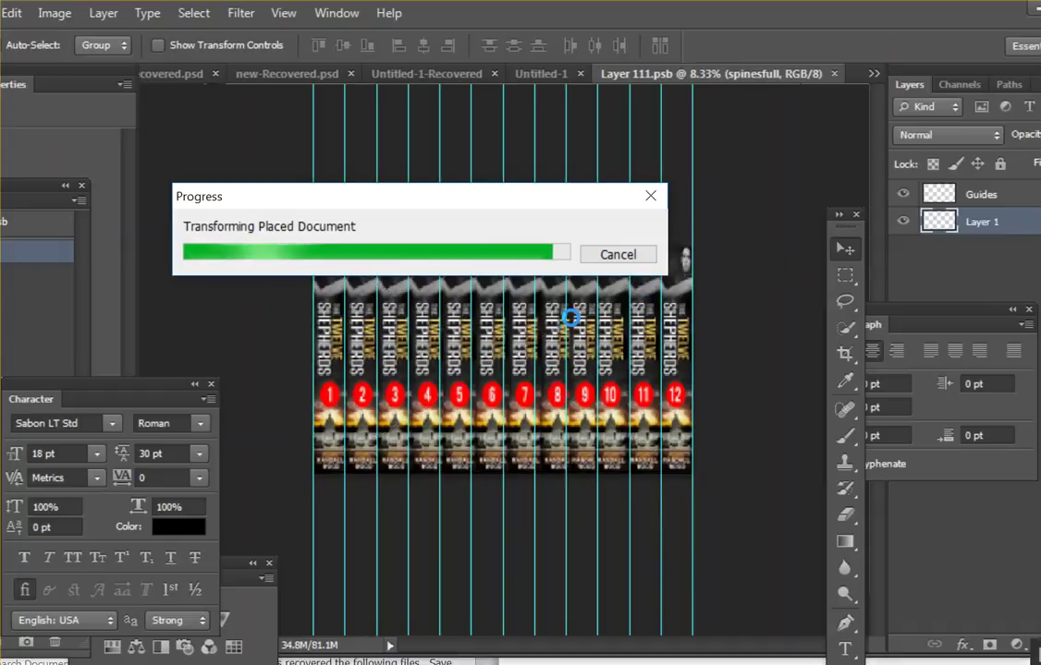
Step: Save and close the Layer 111.psb spine contents so the template's spines update
click(834, 75)
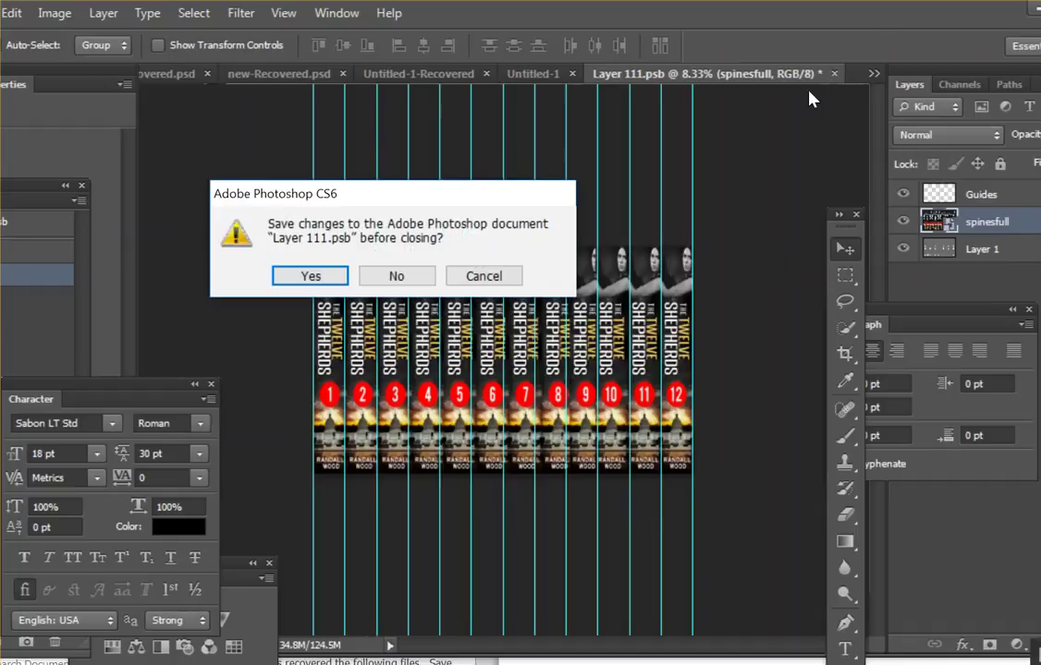
click(311, 277)
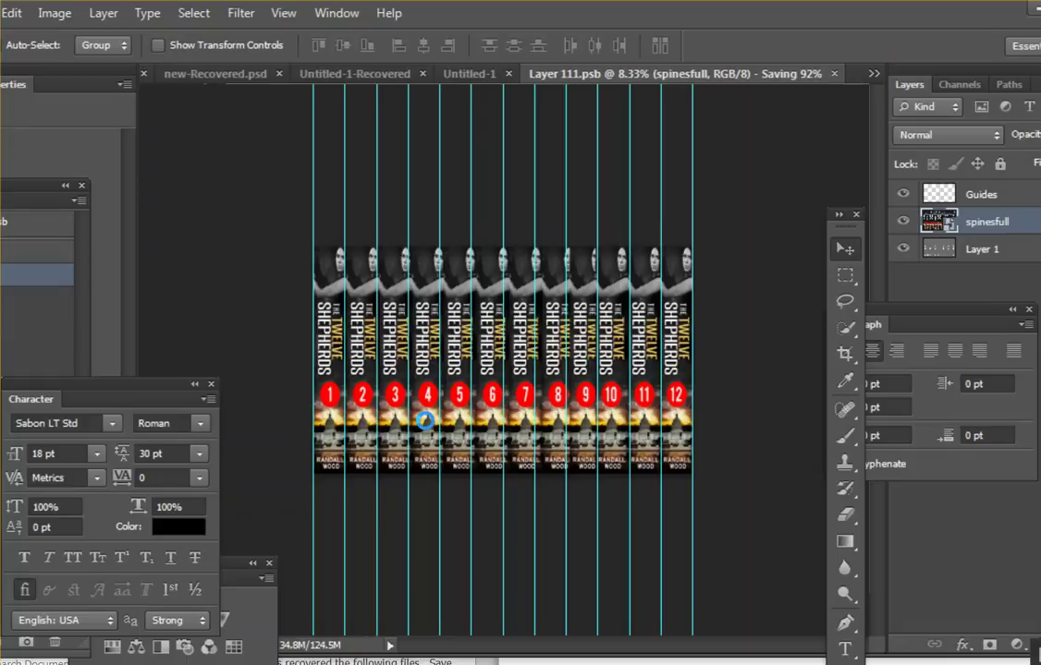
key(ctrl+w)
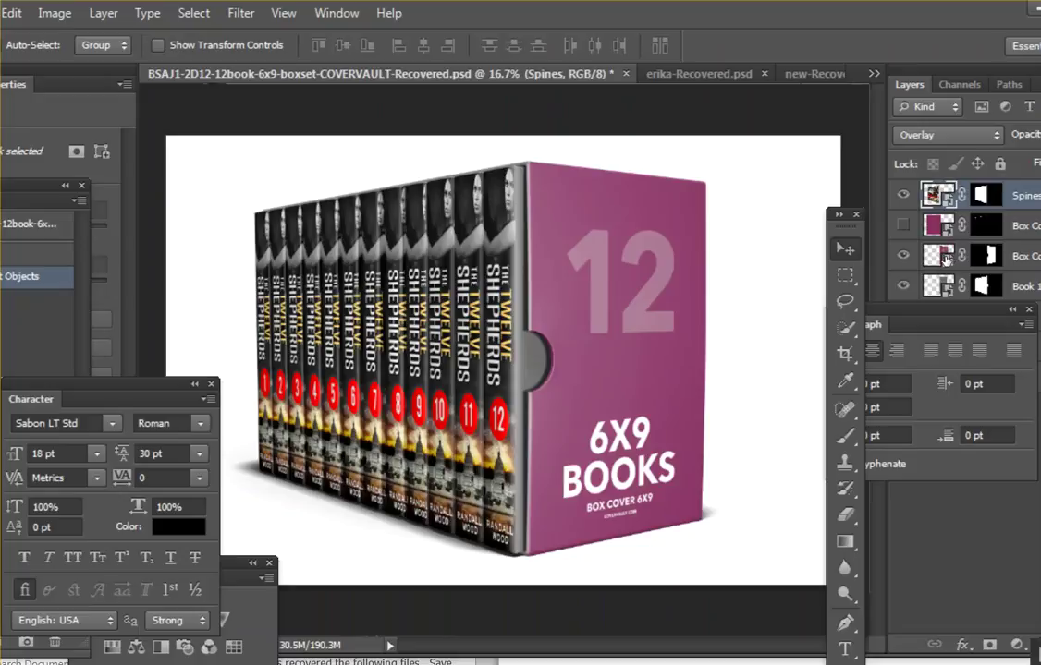
Step: Open the visible Box Cover layer's smart object and place the omnibus image from the cover folder over the purple cover
click(947, 262)
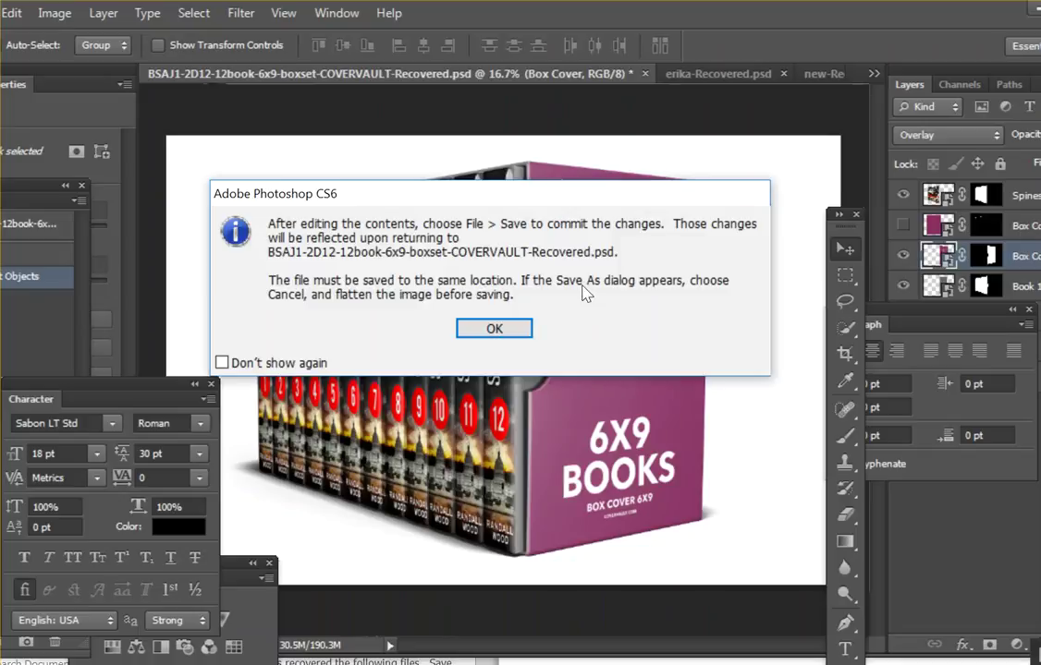
click(495, 330)
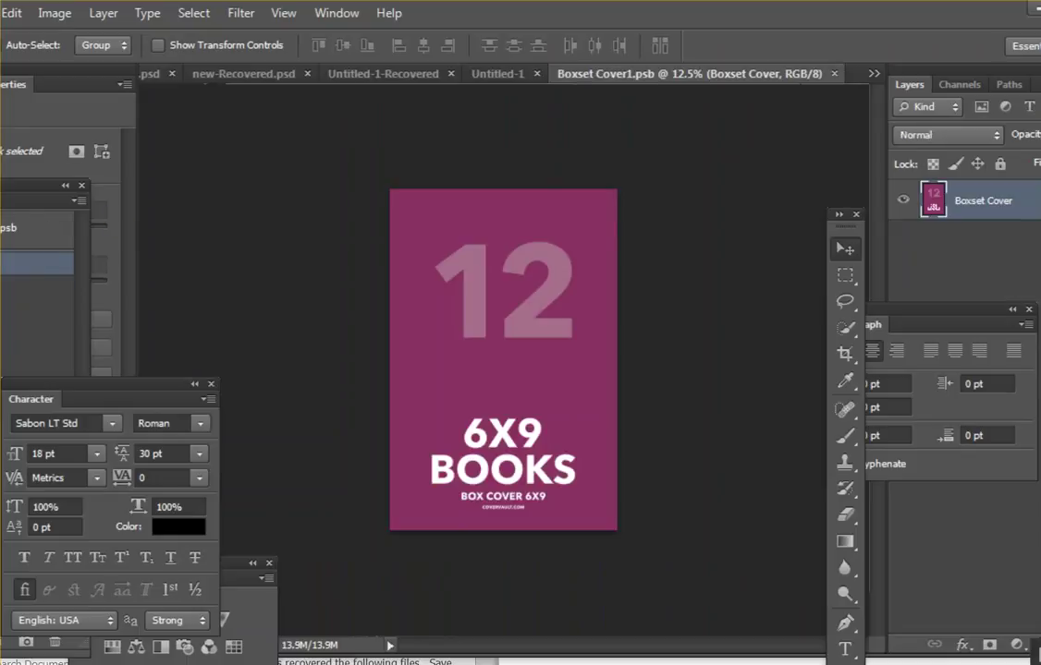
key(alt+Tab)
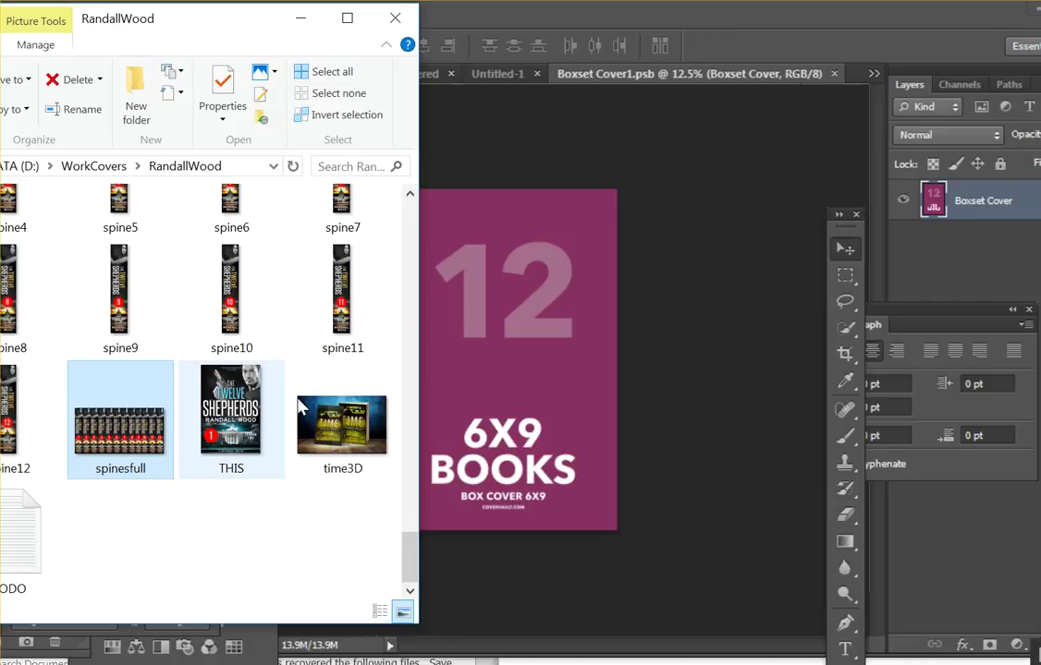
scroll(414, 566, up, 2)
scroll(404, 542, up, 3)
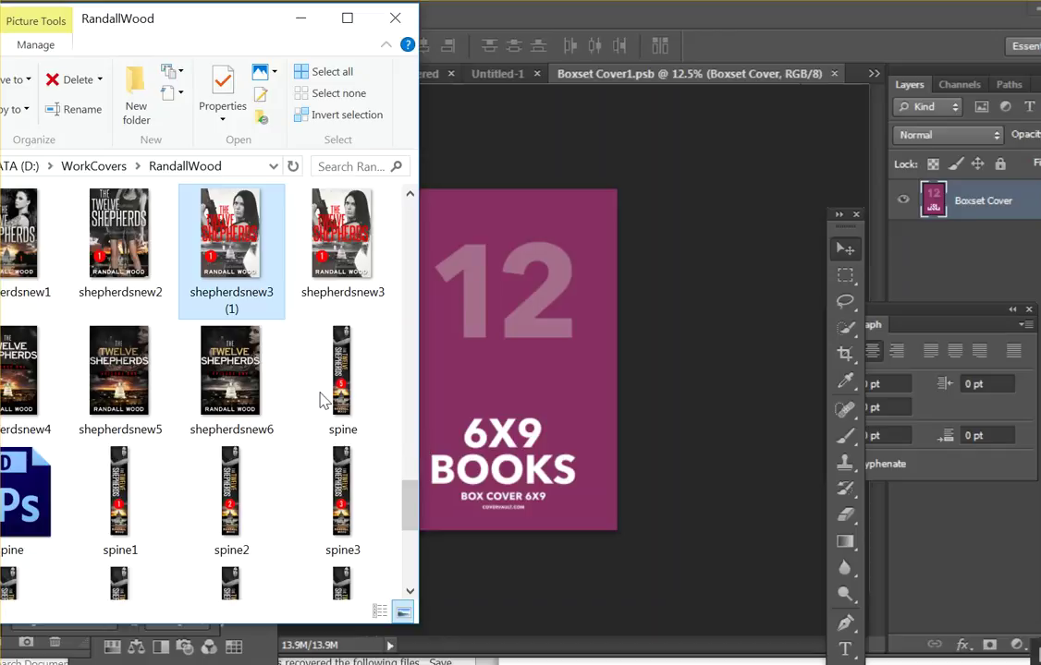
scroll(315, 407, up, 3)
scroll(314, 406, down, 4)
scroll(315, 407, up, 3)
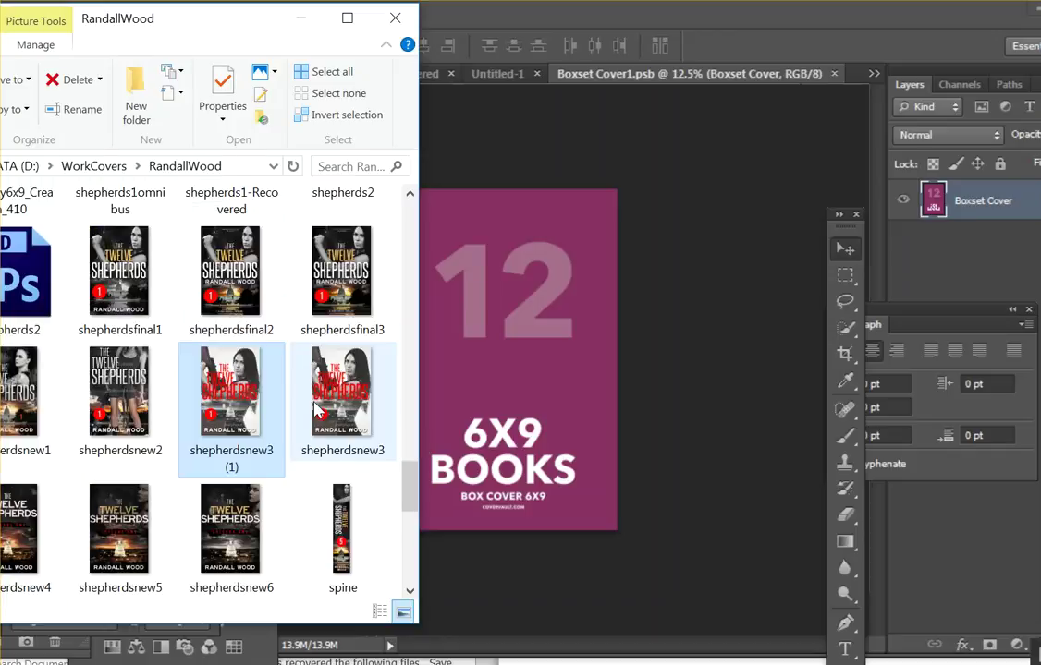
scroll(316, 388, up, 3)
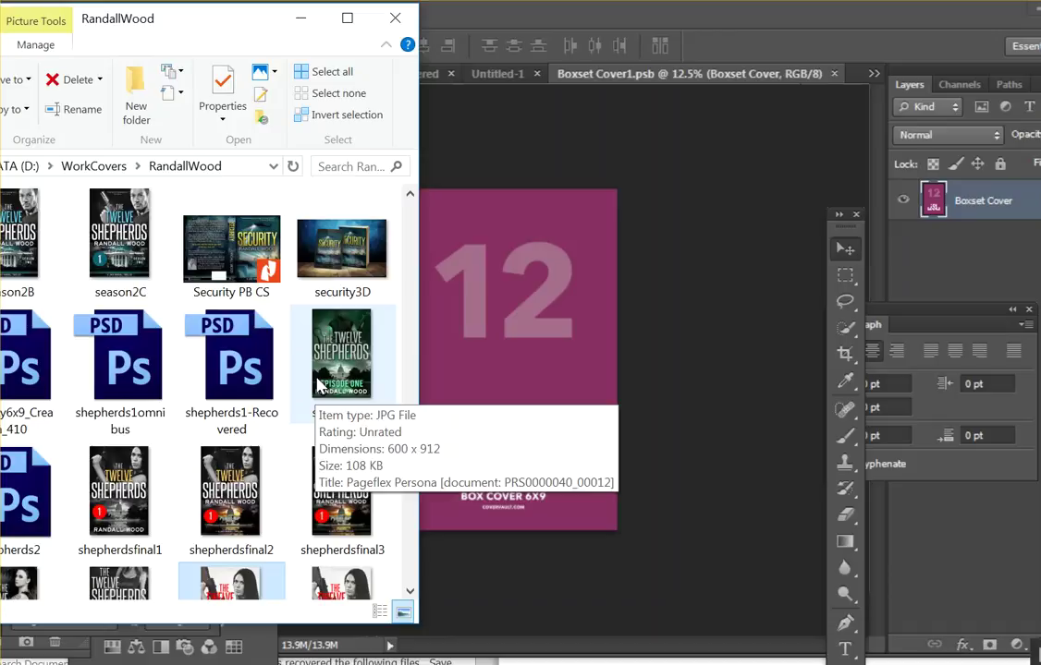
scroll(317, 386, up, 3)
click(333, 226)
drag(541, 353, 534, 347)
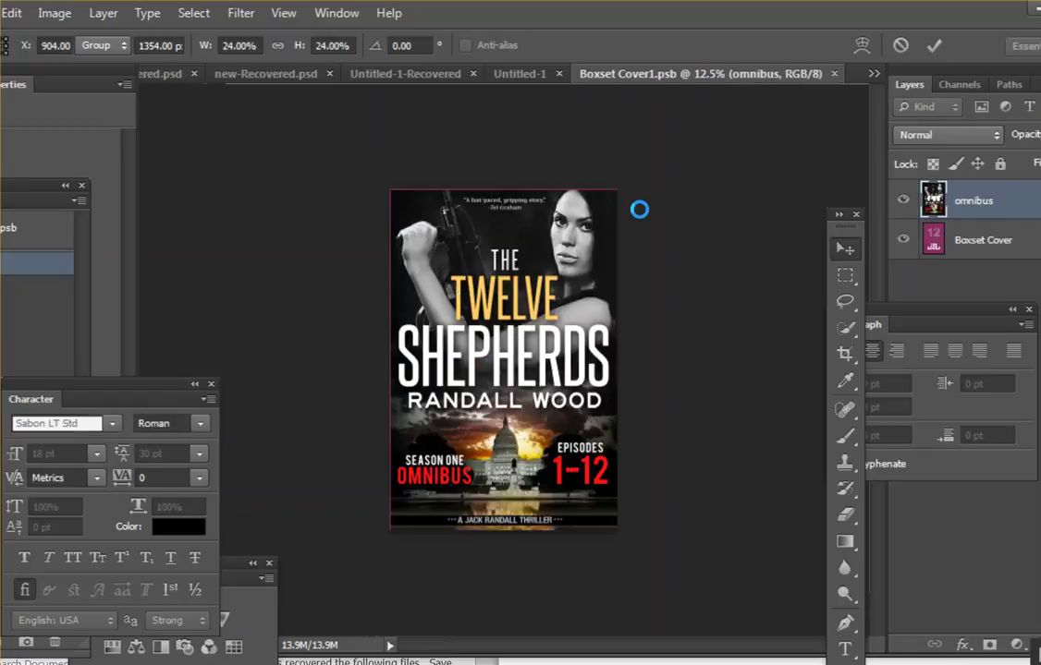
key(Return)
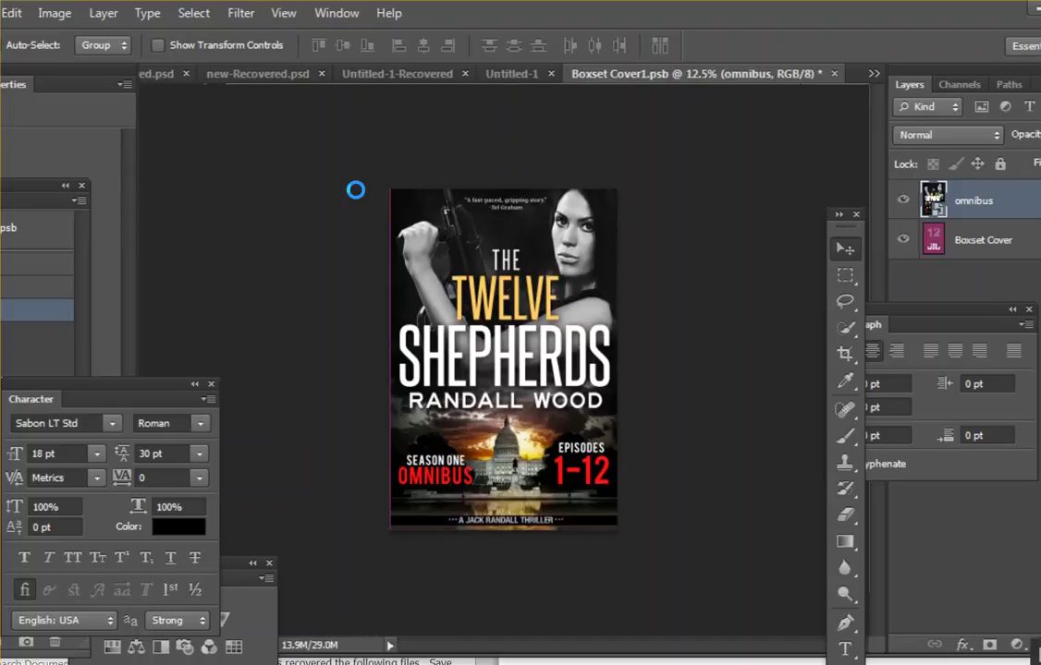
Step: Save and close Boxset Cover1.psb so the omnibus artwork appears on the box front
click(833, 74)
click(317, 277)
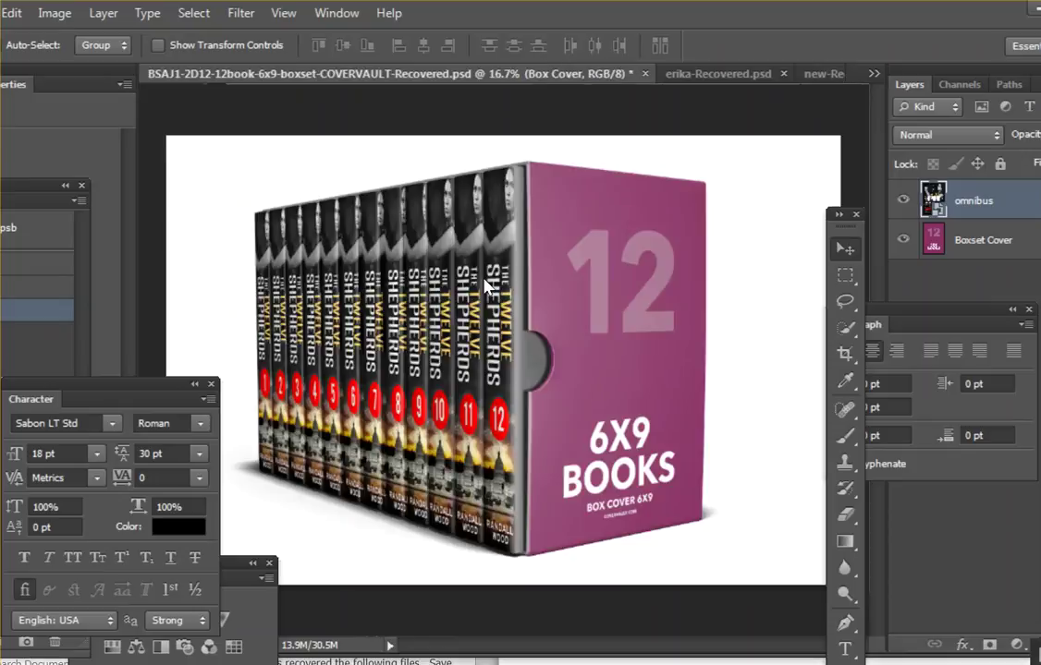
click(672, 304)
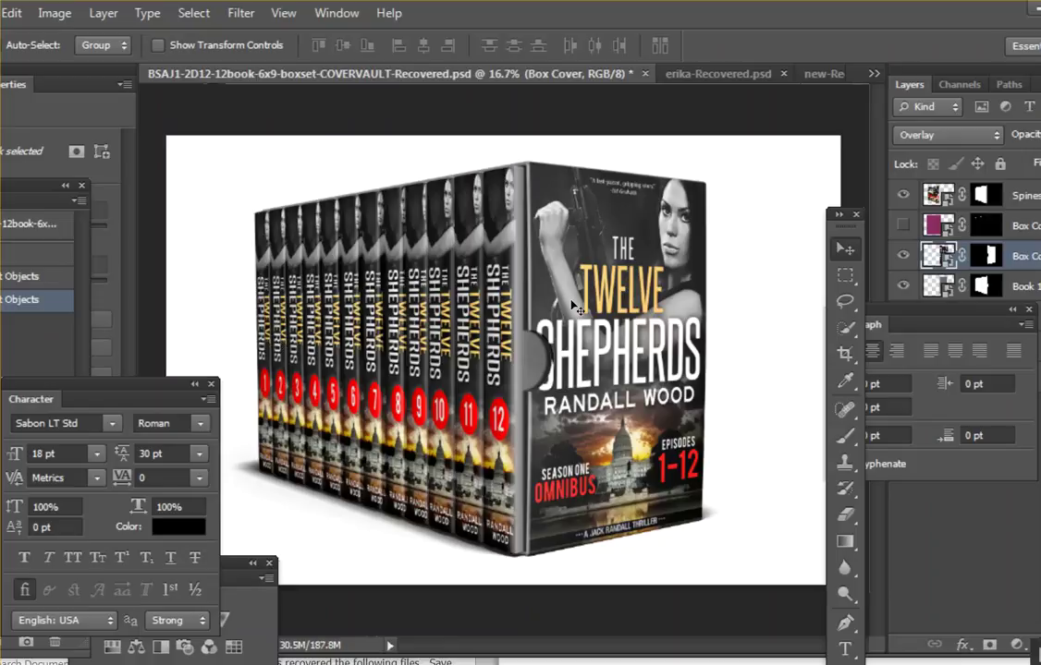
Step: Uncover the rest of the layer list and select the Book 1 Cover layer
drag(944, 308, 821, 510)
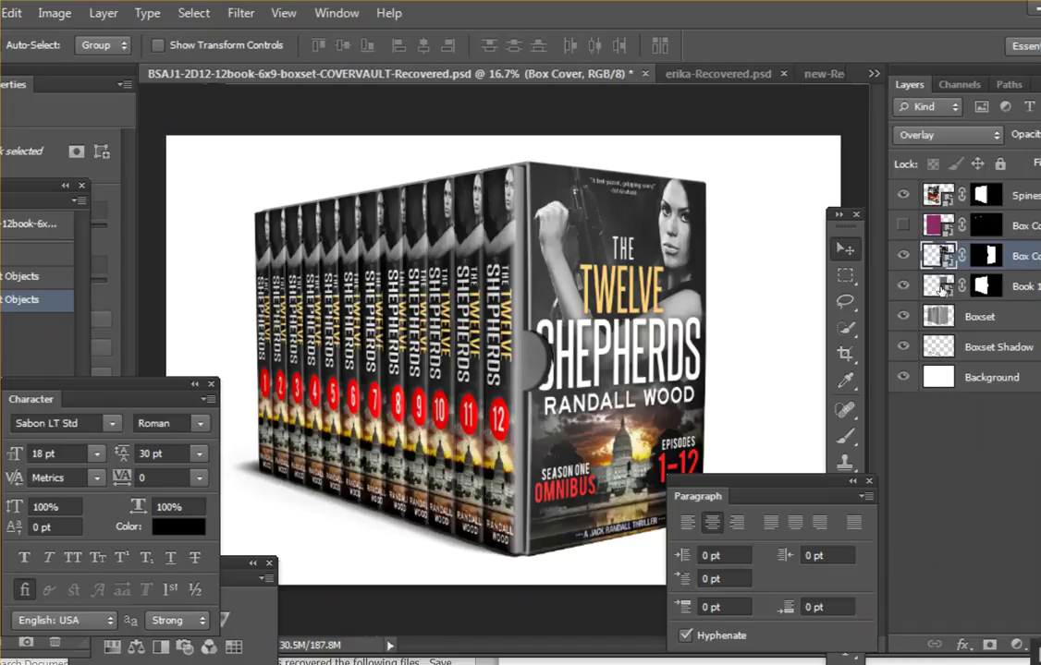
click(941, 288)
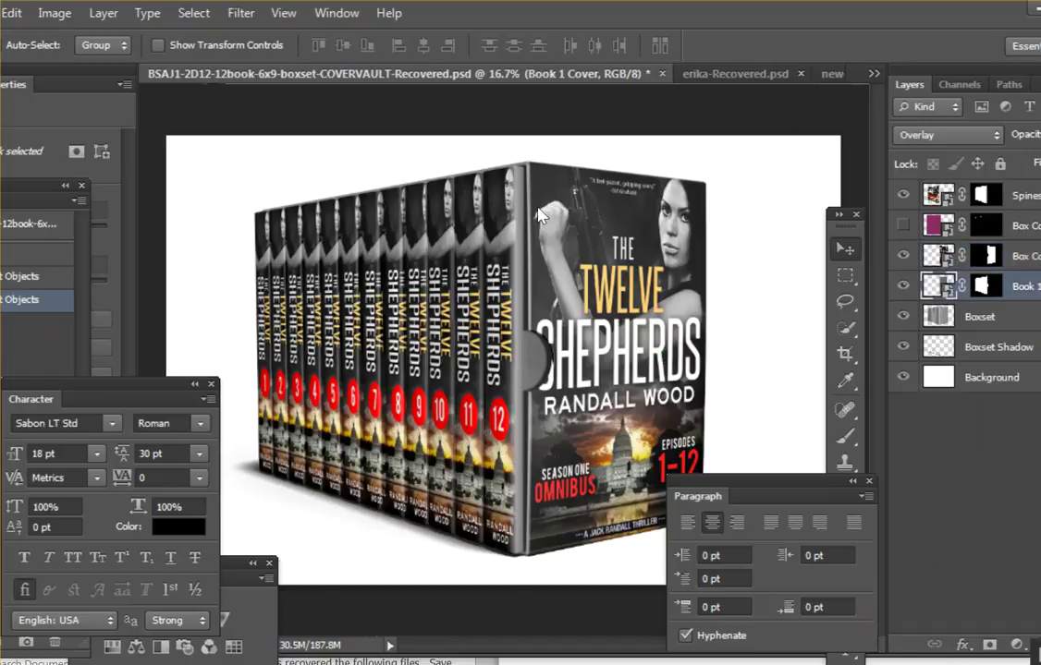
Step: Open the Book 1 Cover layer's smart object and place the omnibus image over the 6x9 placeholder cover
double_click(523, 499)
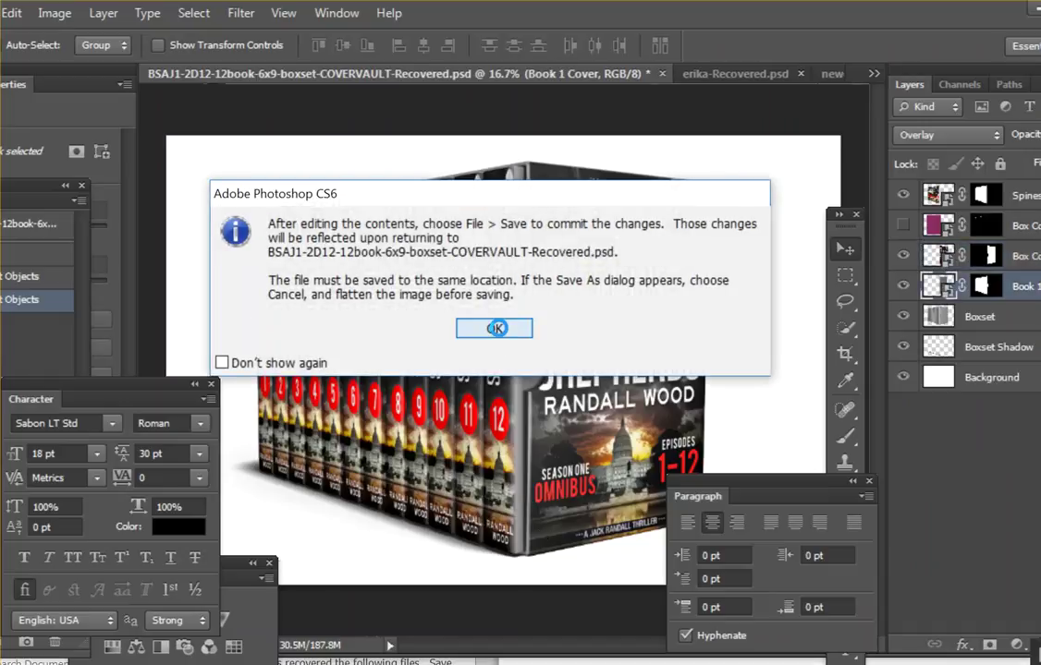
click(497, 328)
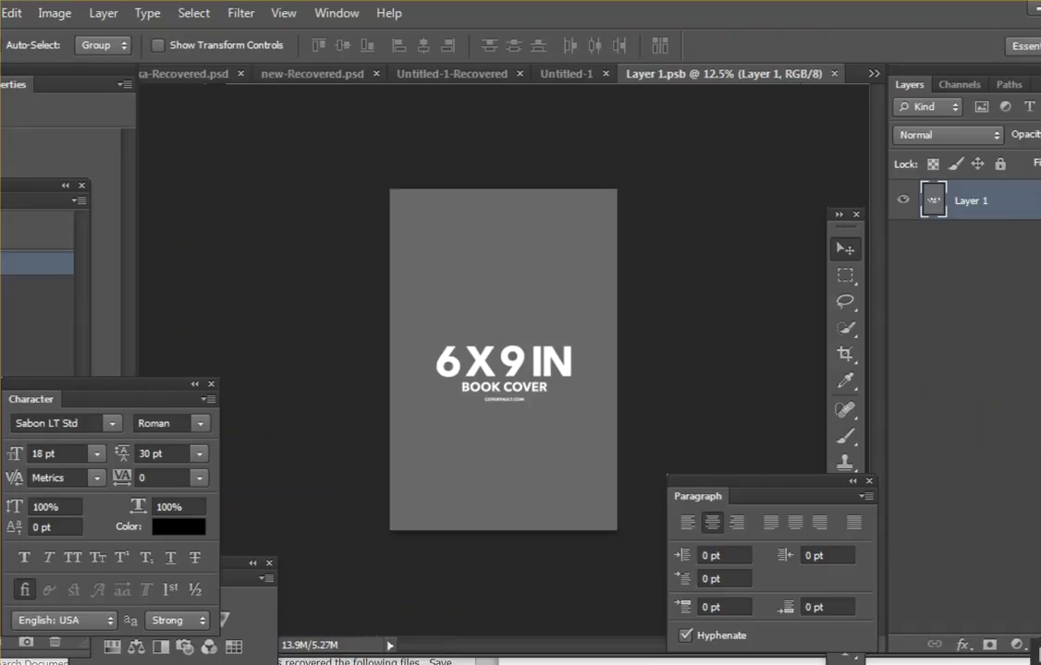
key(alt+Tab)
drag(305, 231, 495, 305)
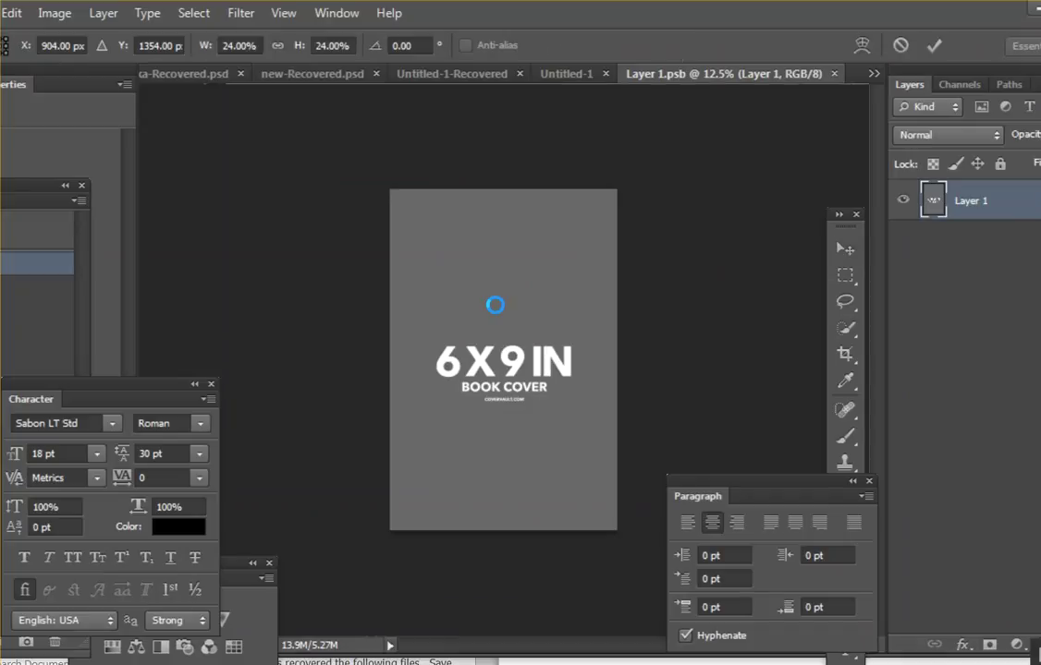
key(Return)
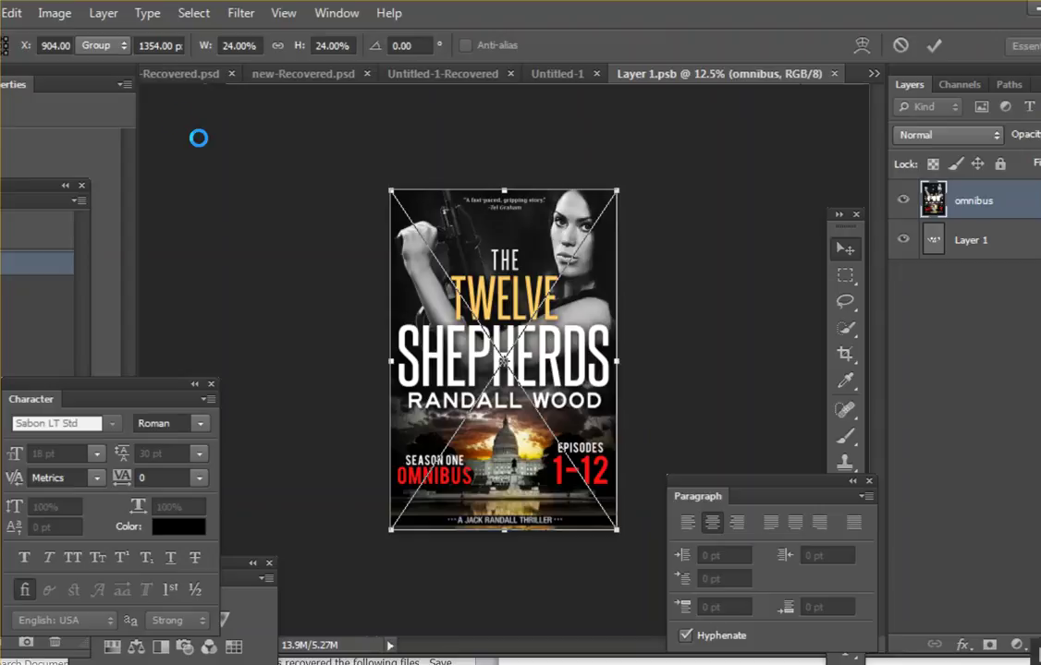
Step: Place the 1A cover image from the cover folder above the omnibus layer and hide the omnibus layer
key(alt+Tab)
scroll(151, 282, up, 10)
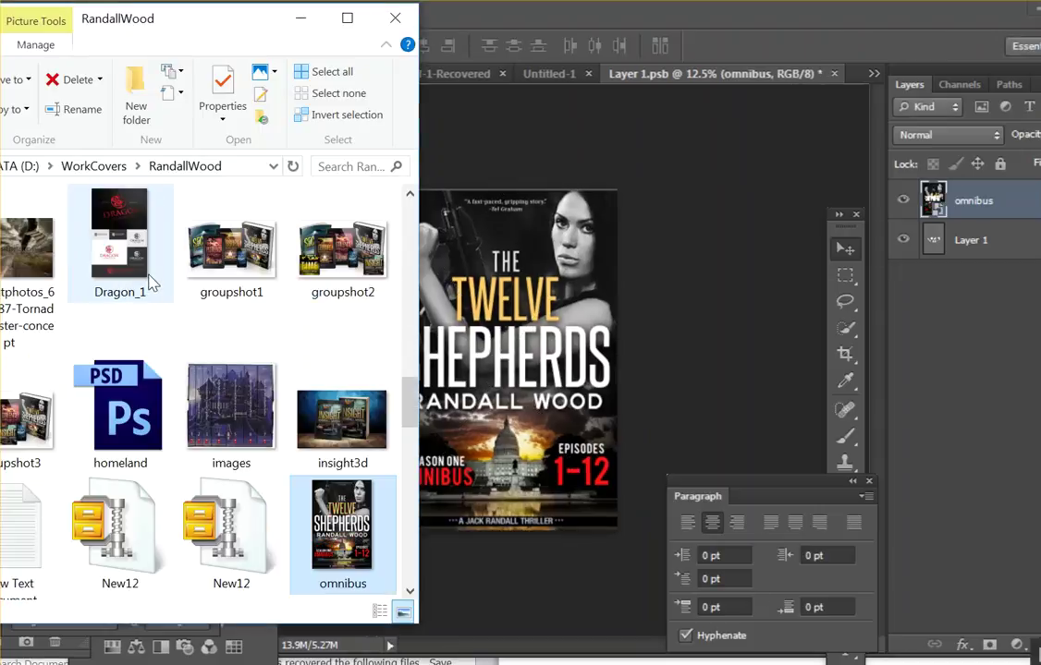
scroll(150, 282, up, 10)
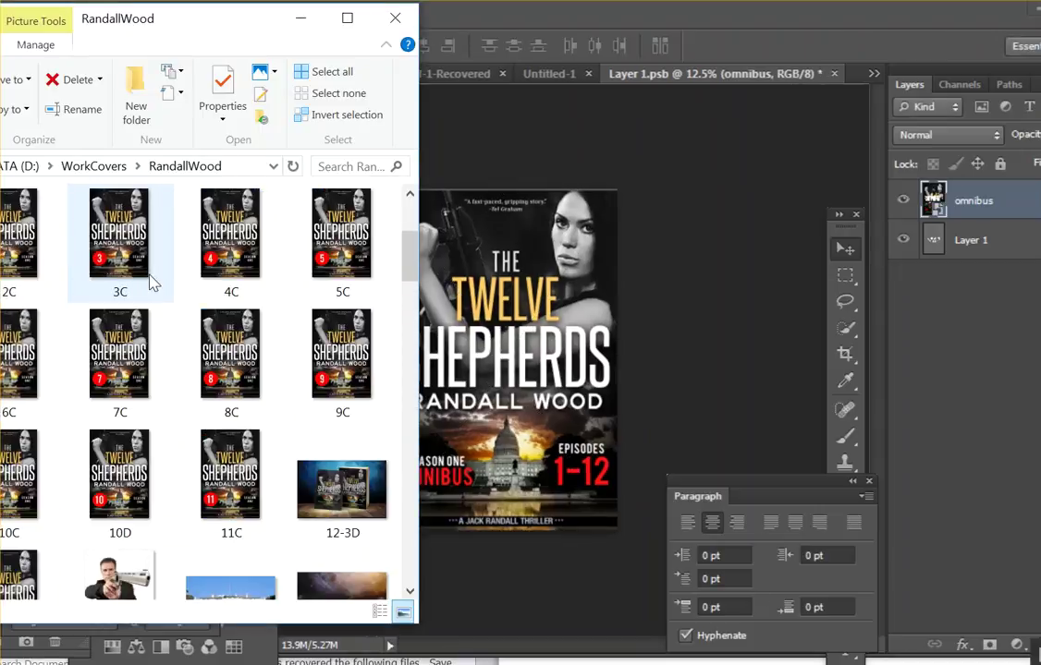
click(20, 359)
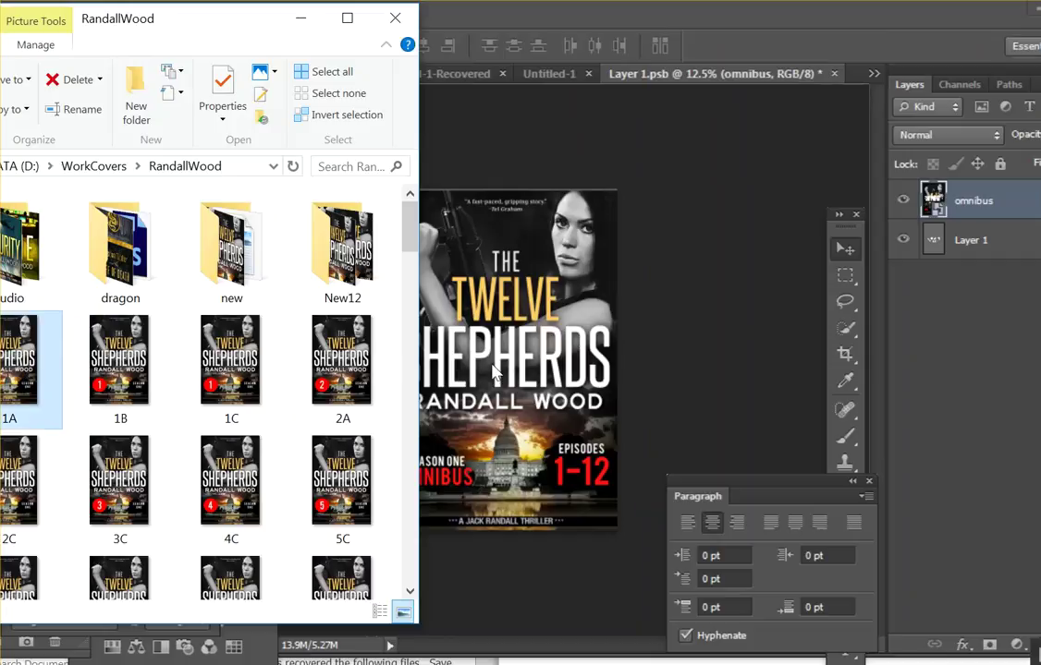
click(471, 343)
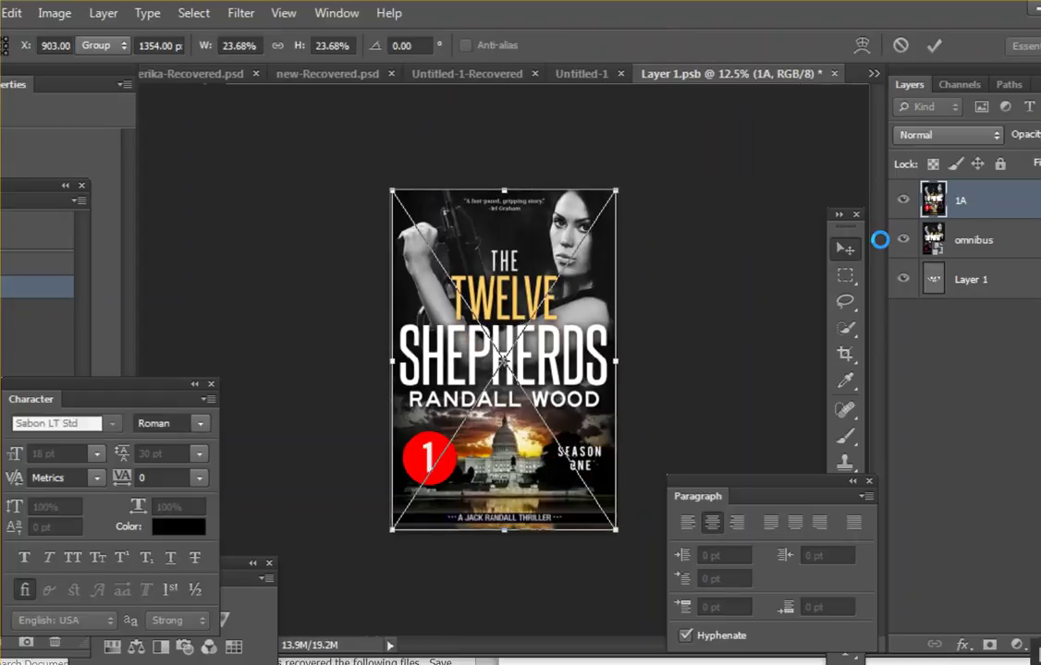
key(Return)
click(904, 240)
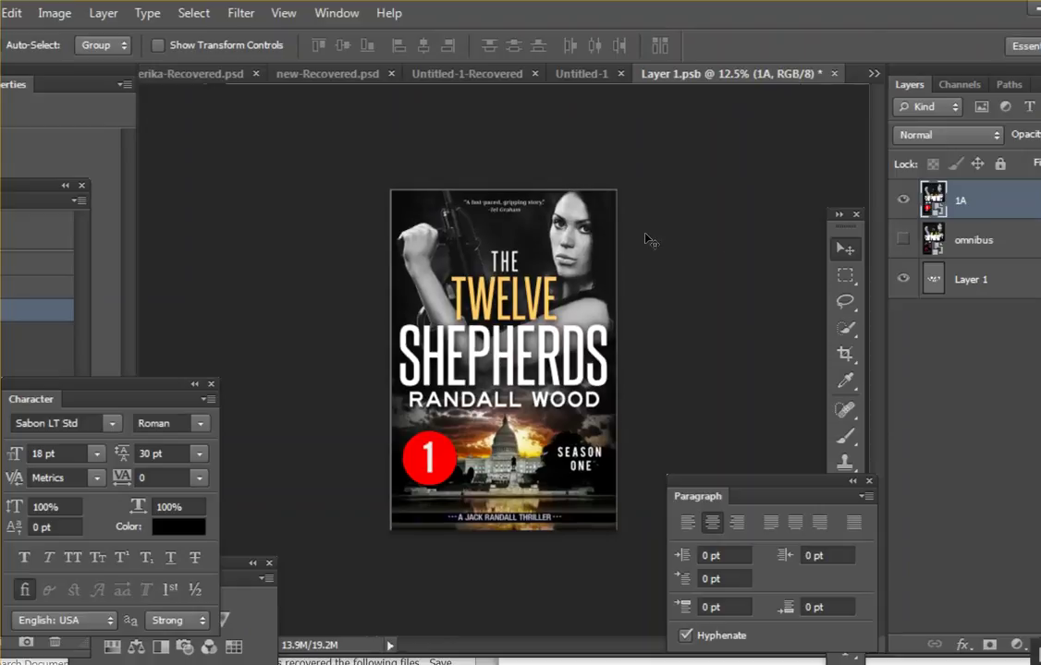
Step: Enlarge the 1A cover to about 24.05% so it fills the canvas, and save and close Layer 1.psb
click(11, 13)
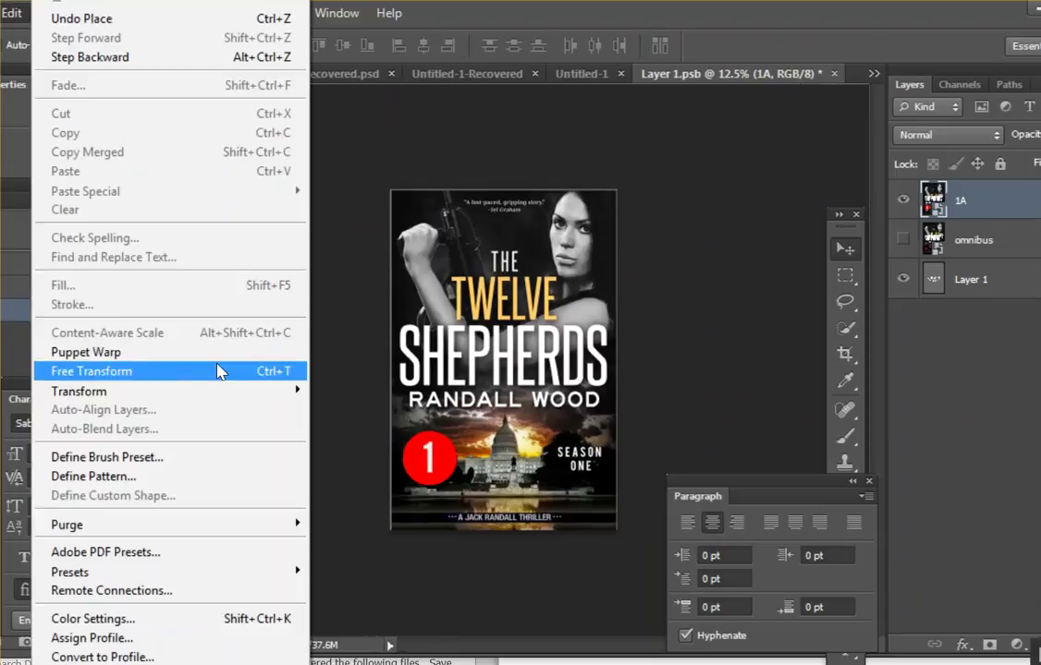
click(200, 368)
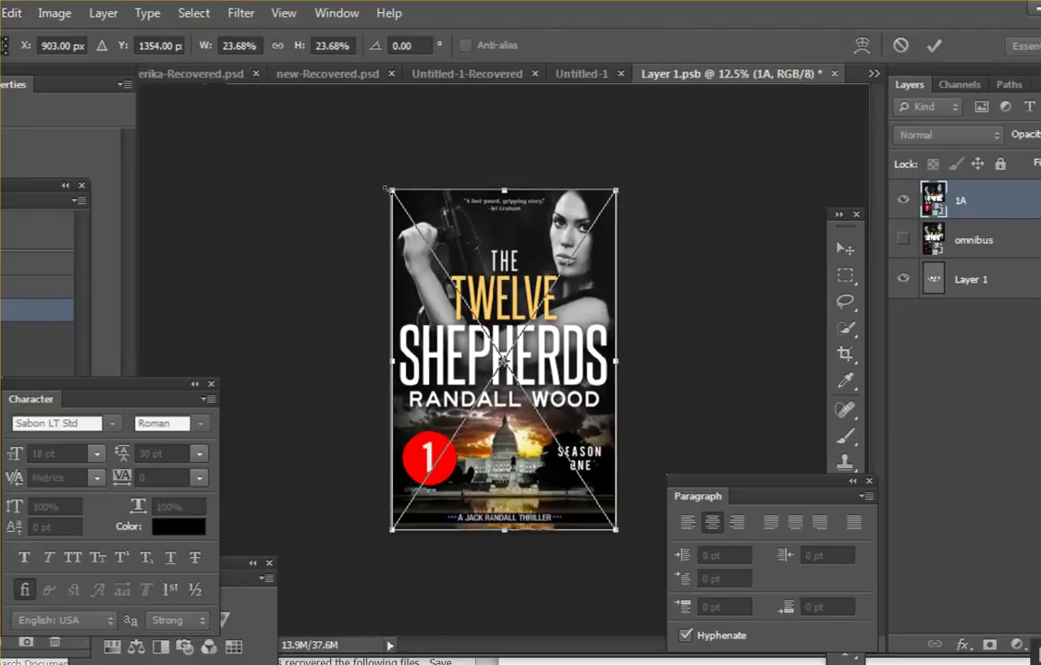
drag(383, 188, 380, 185)
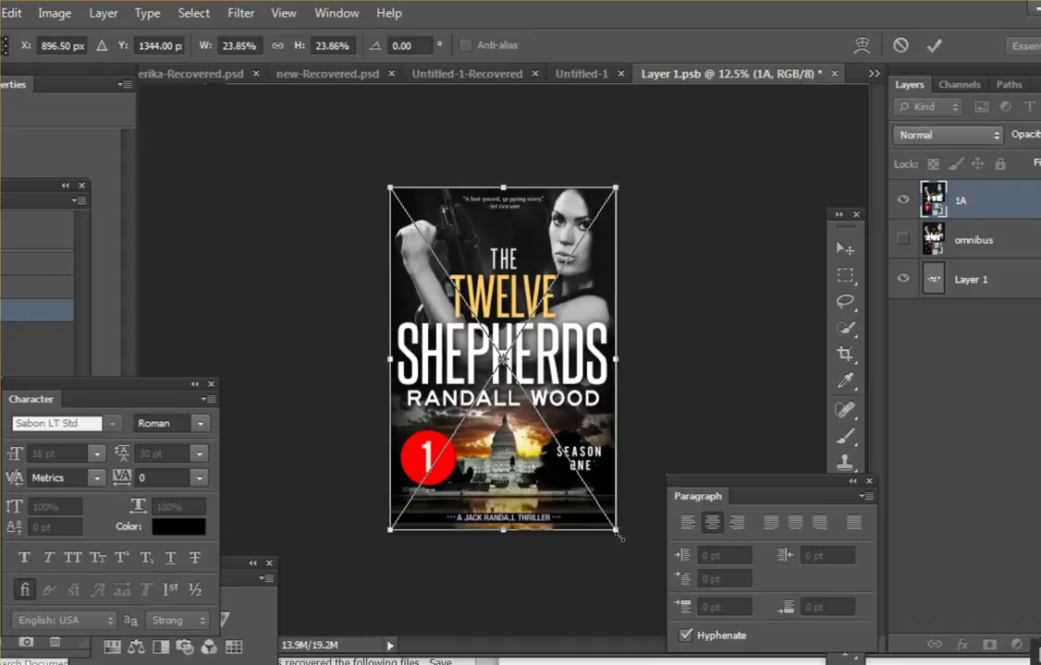
drag(619, 538, 622, 540)
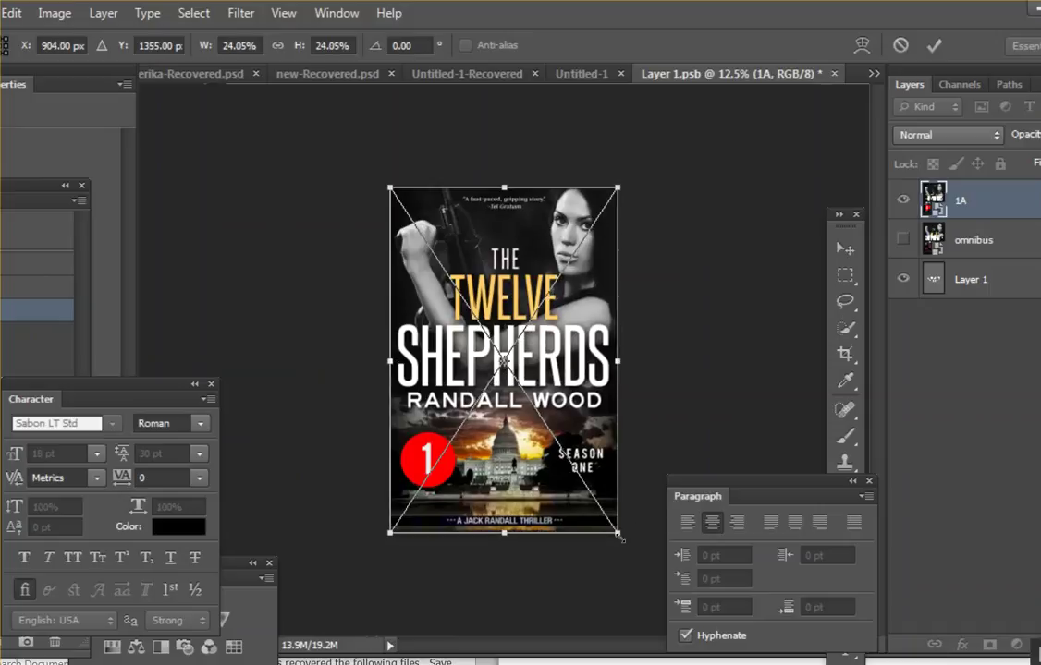
key(Return)
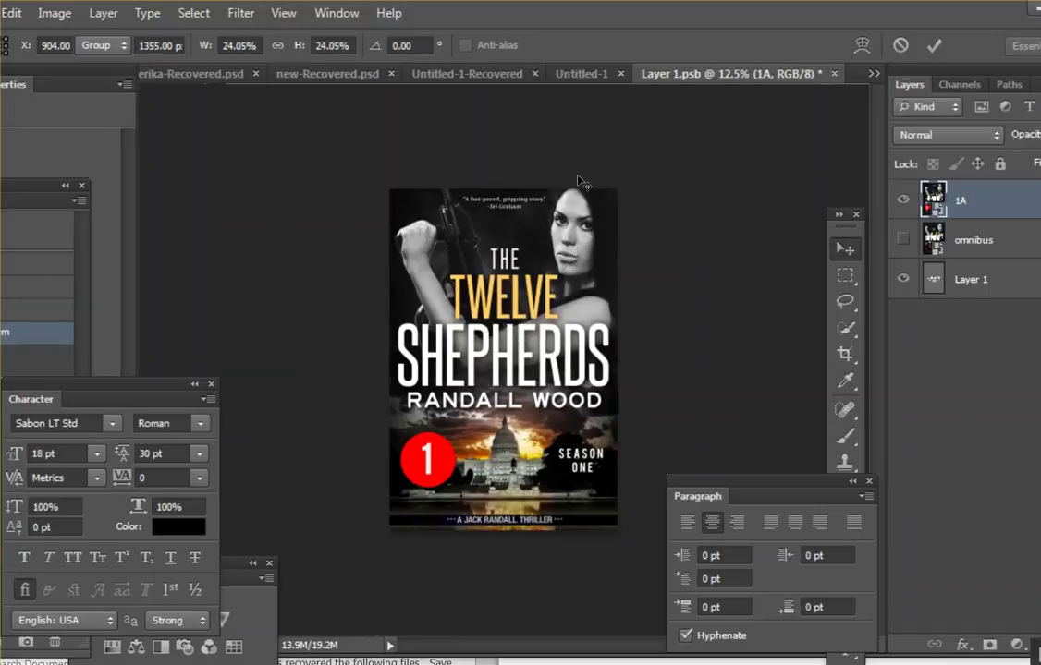
click(833, 73)
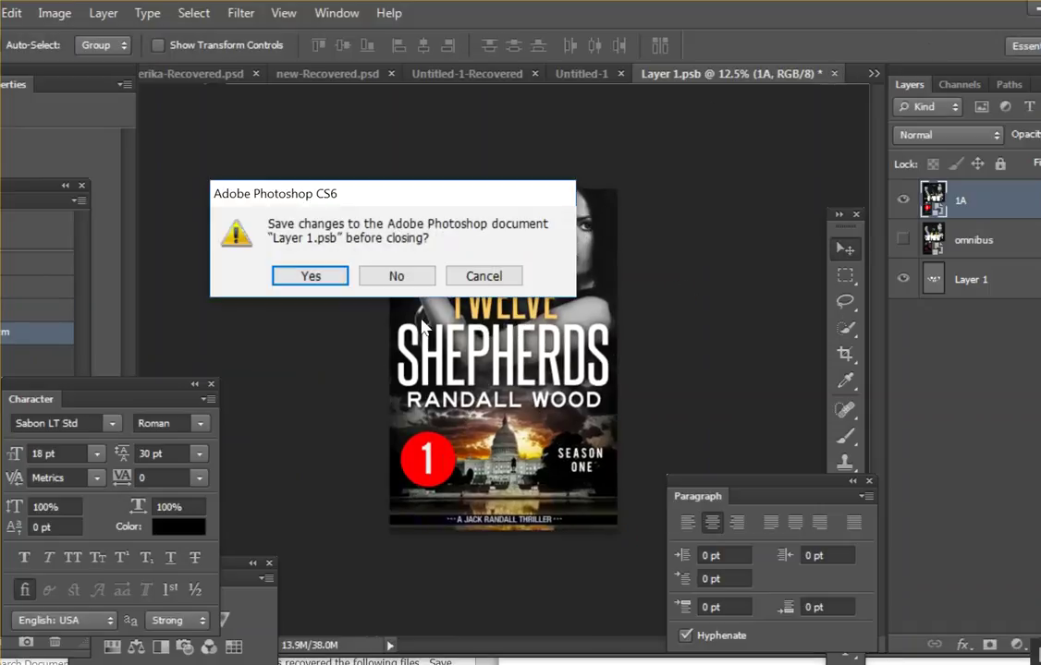
click(337, 279)
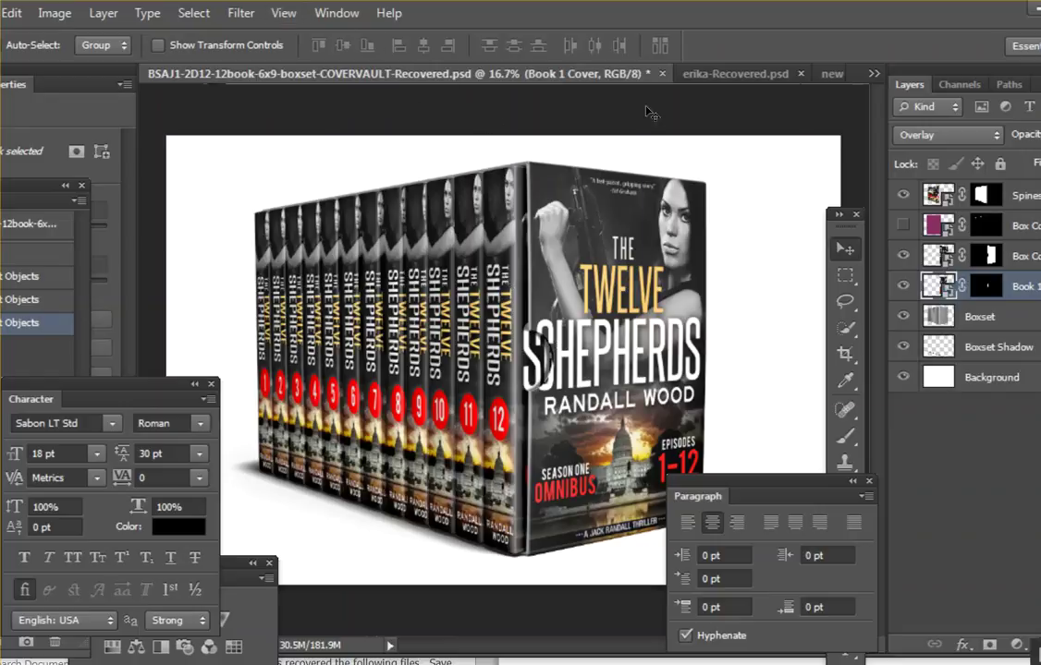
Step: View the handmade box set in Untitled-1 at 16.7% zoom for comparison and return to the 12-book Covervault template
click(872, 73)
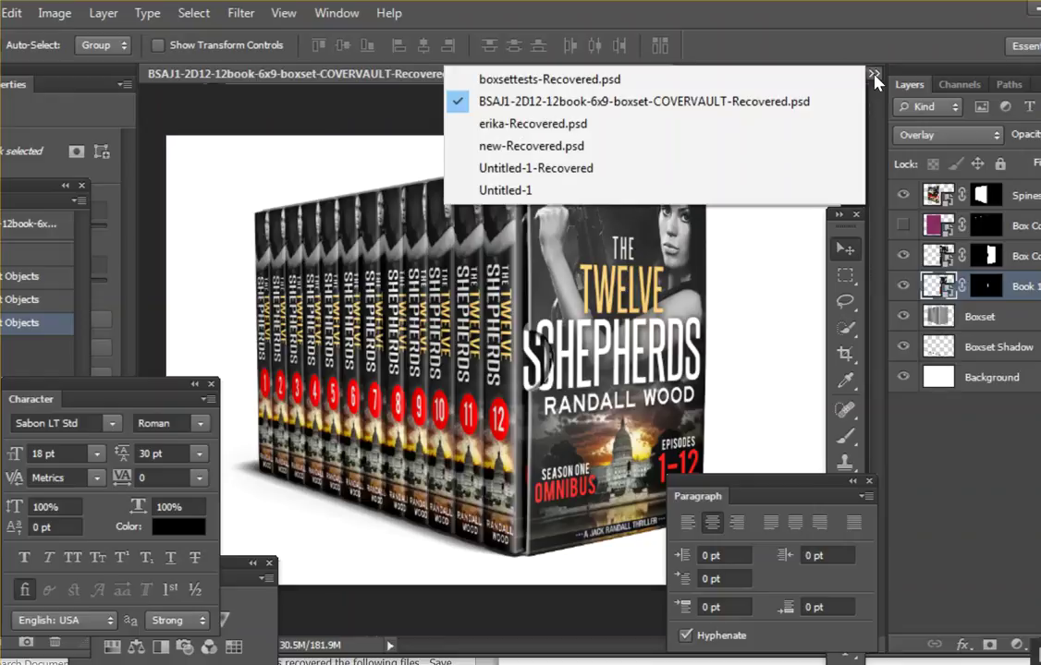
click(552, 190)
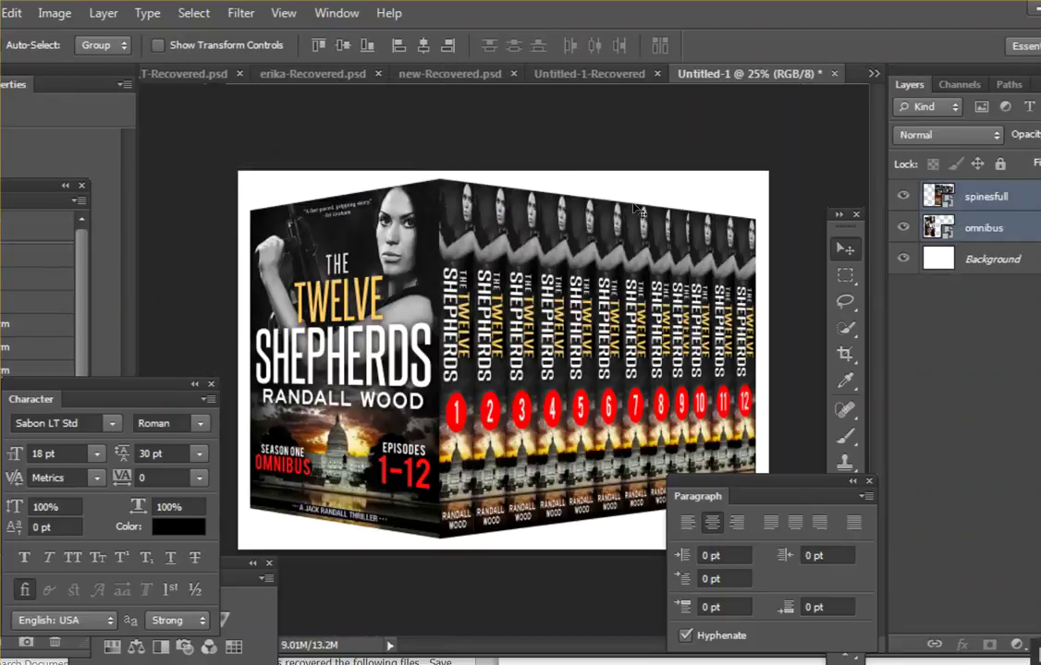
click(282, 13)
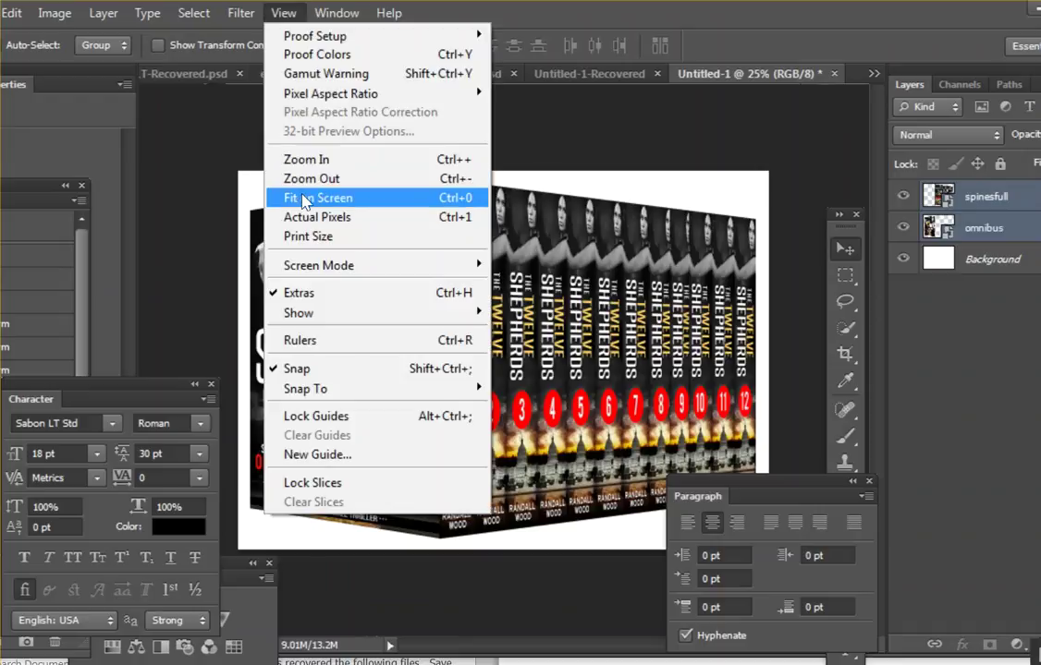
click(318, 178)
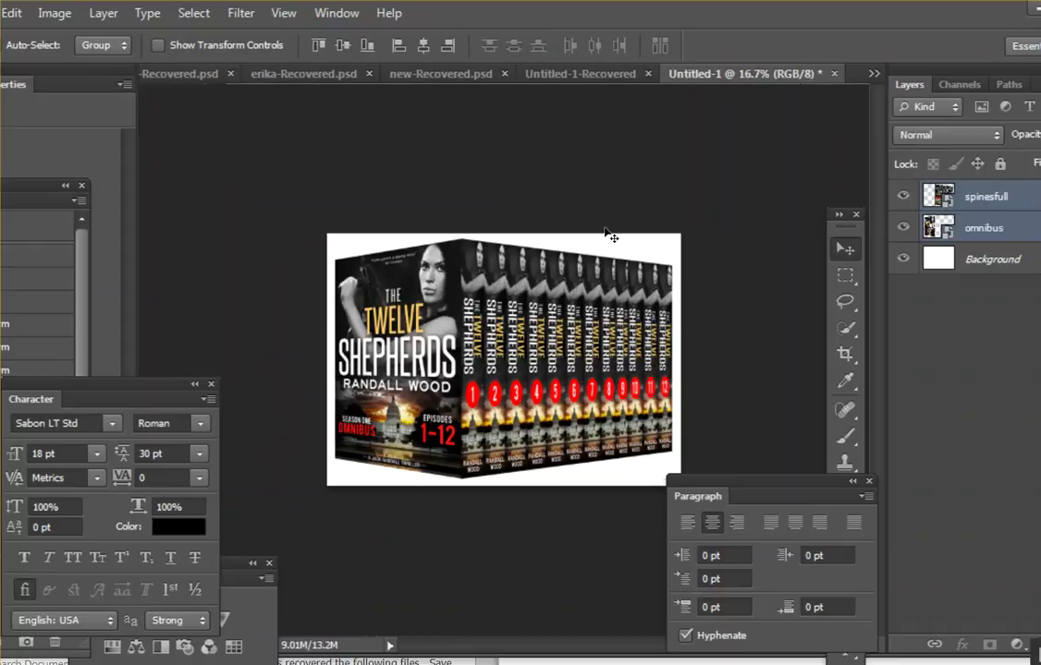
click(872, 74)
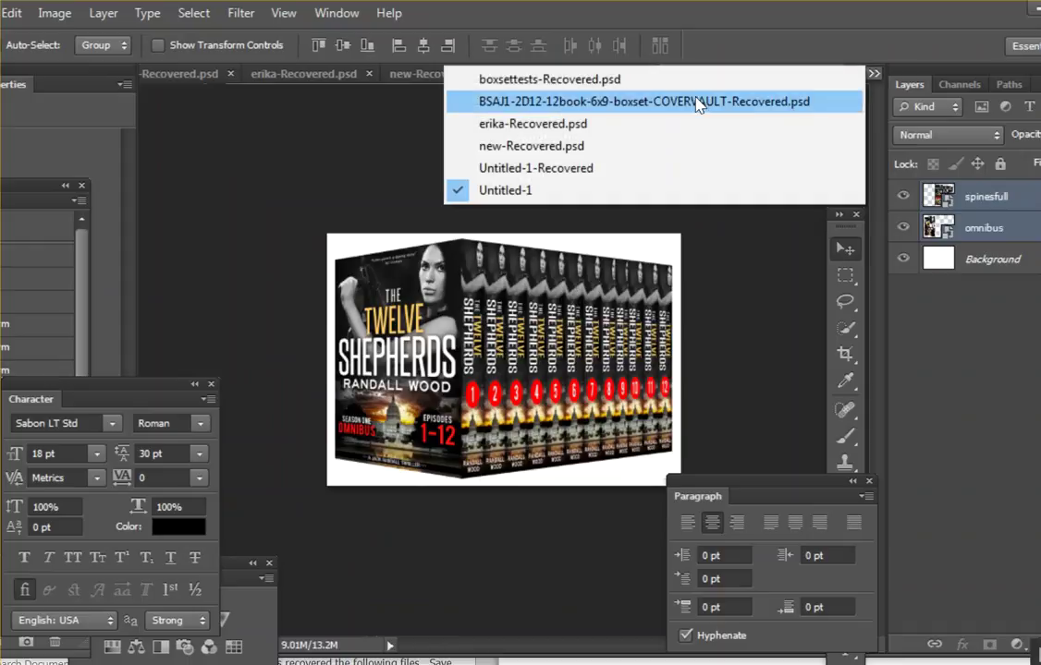
click(584, 104)
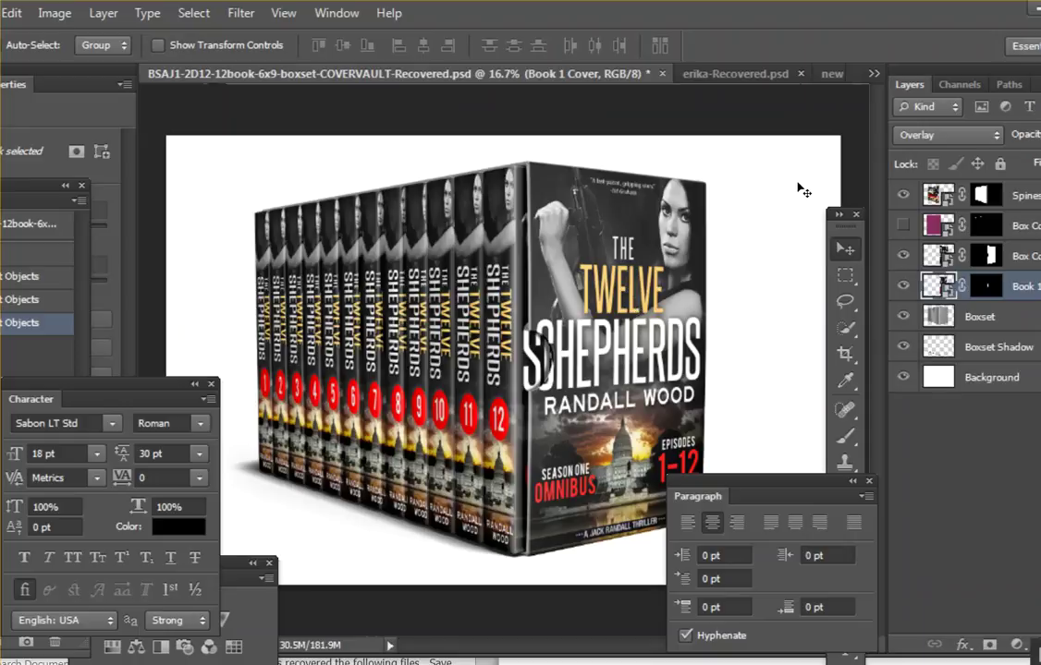
Step: Switch to boxsettests-Recovered.psd and view its three-book box set mockup at 16.7% zoom
click(878, 80)
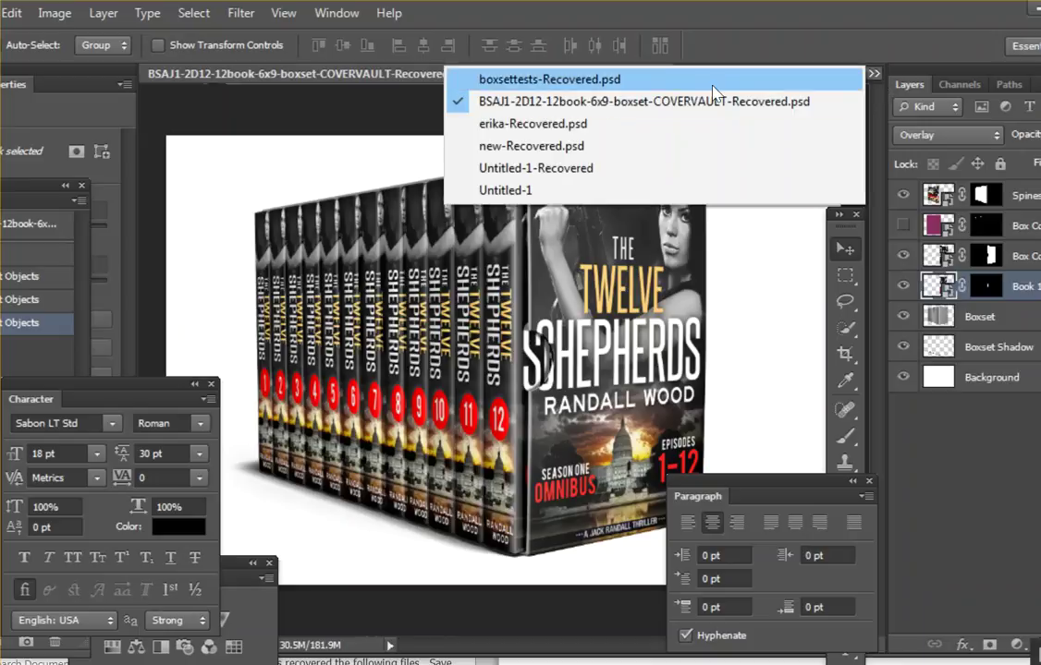
click(638, 79)
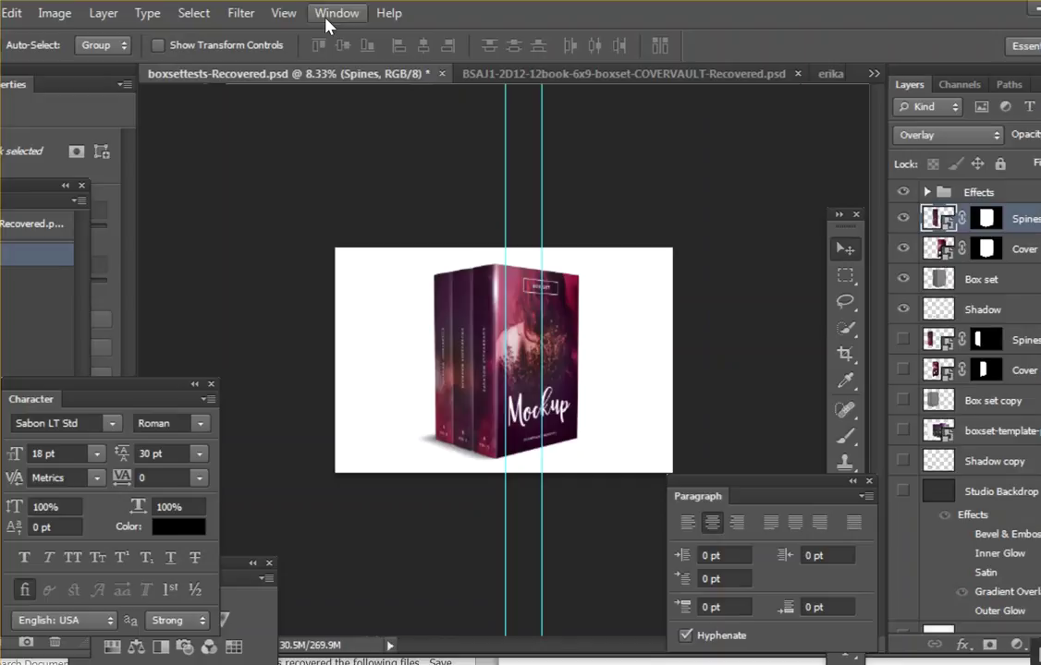
click(286, 14)
click(335, 164)
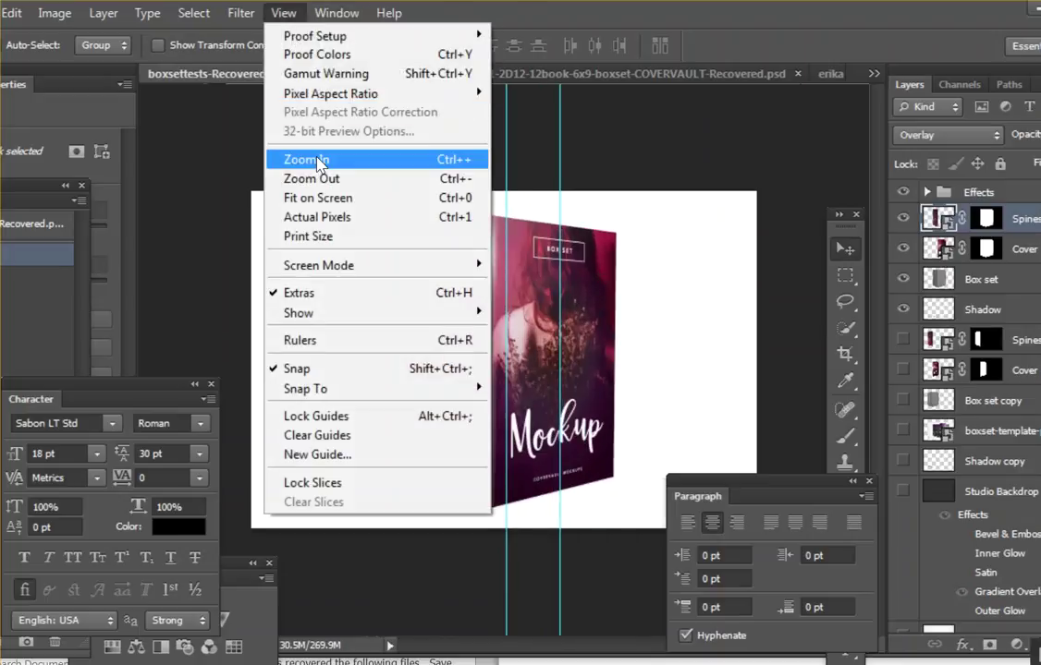
click(308, 159)
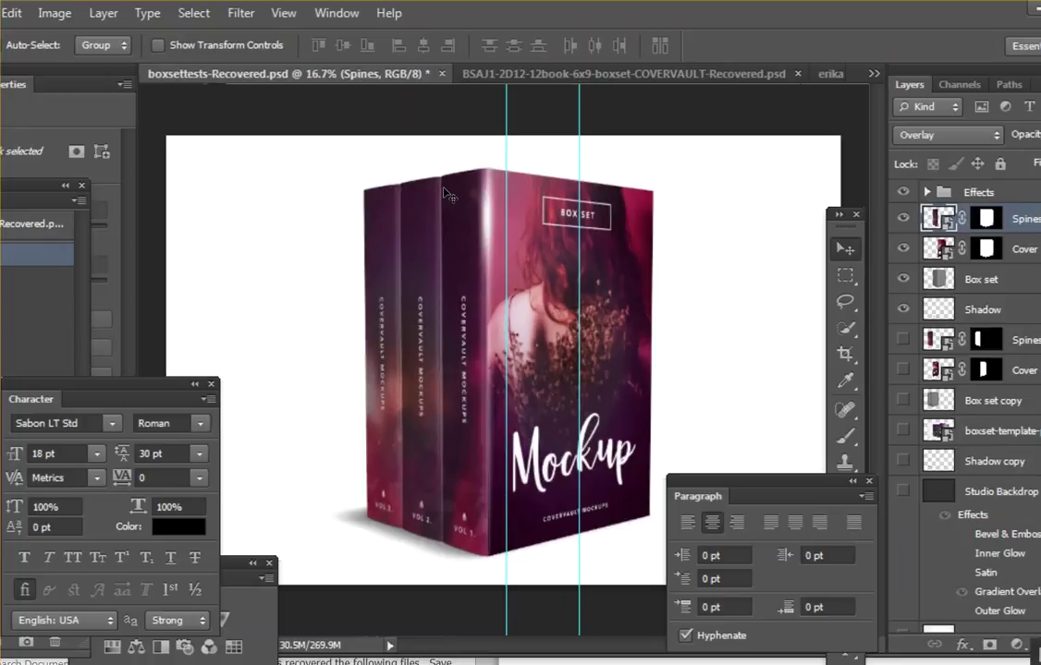